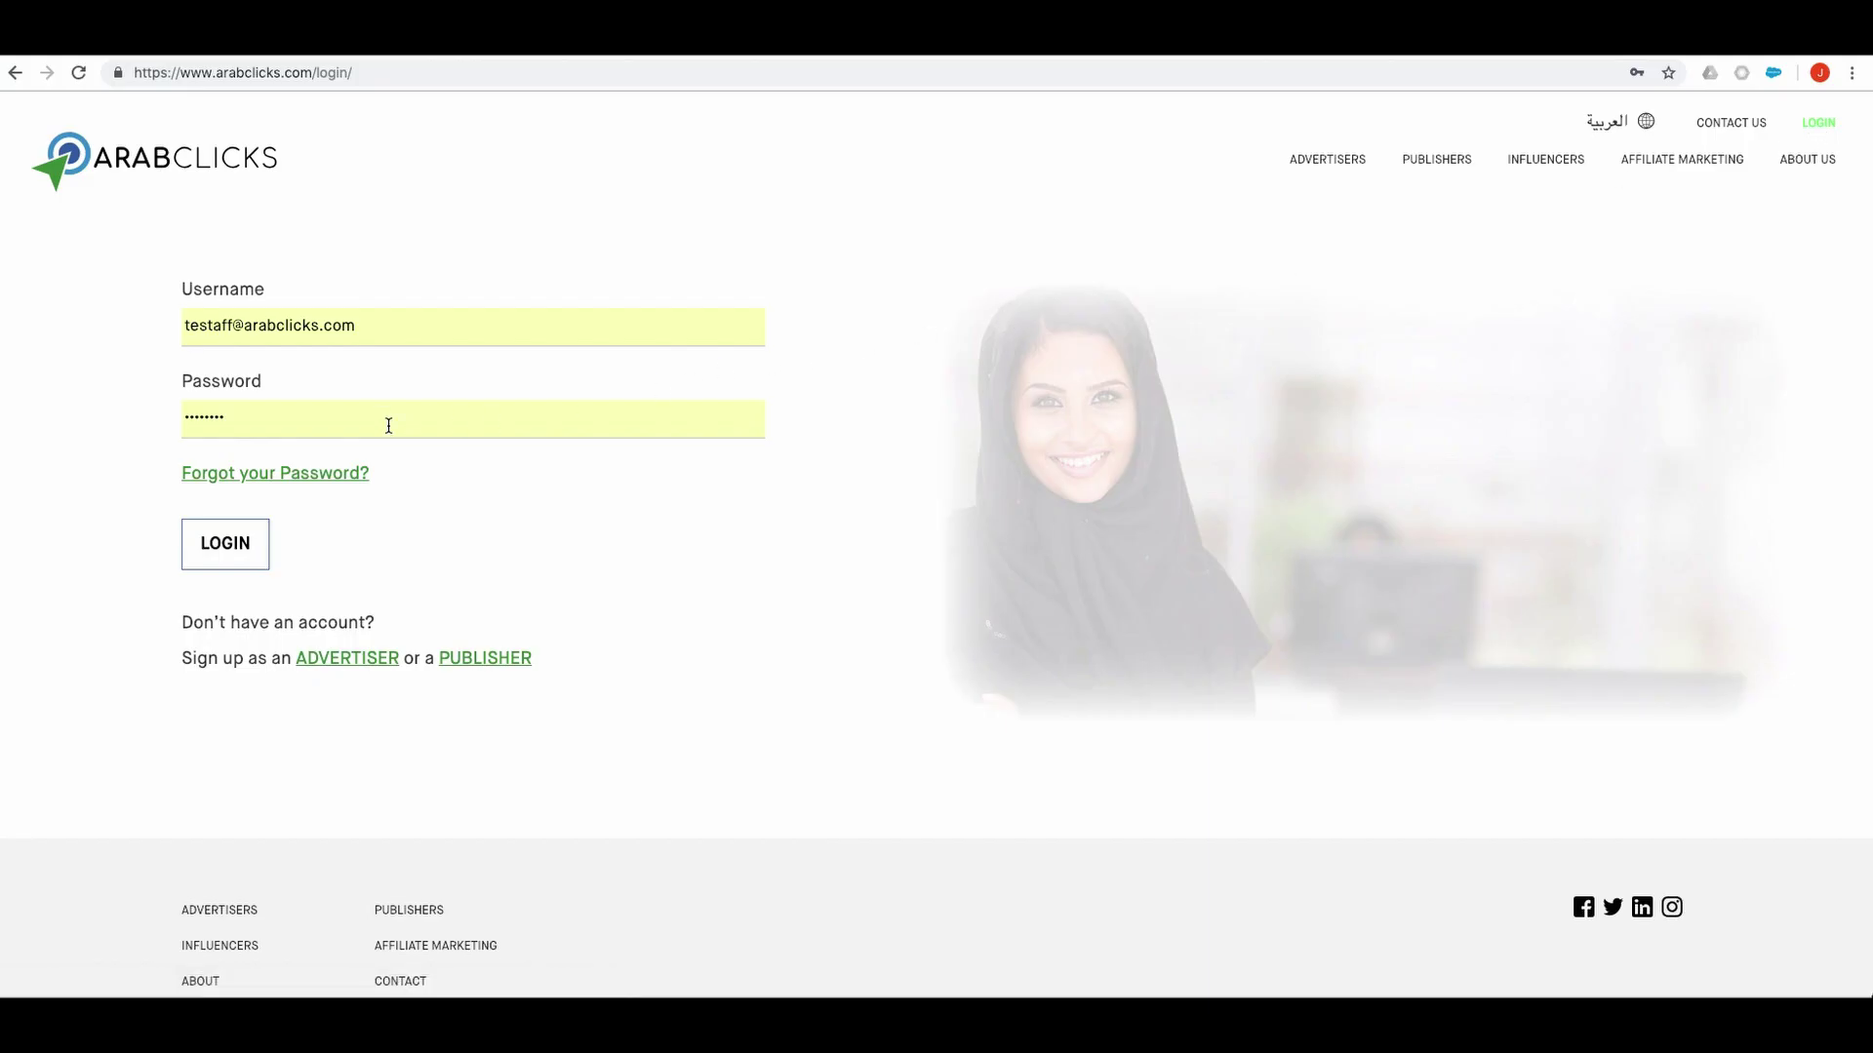
Log in and filter the offers list by 'amazon' to show only Amazon - World Wide
click(232, 543)
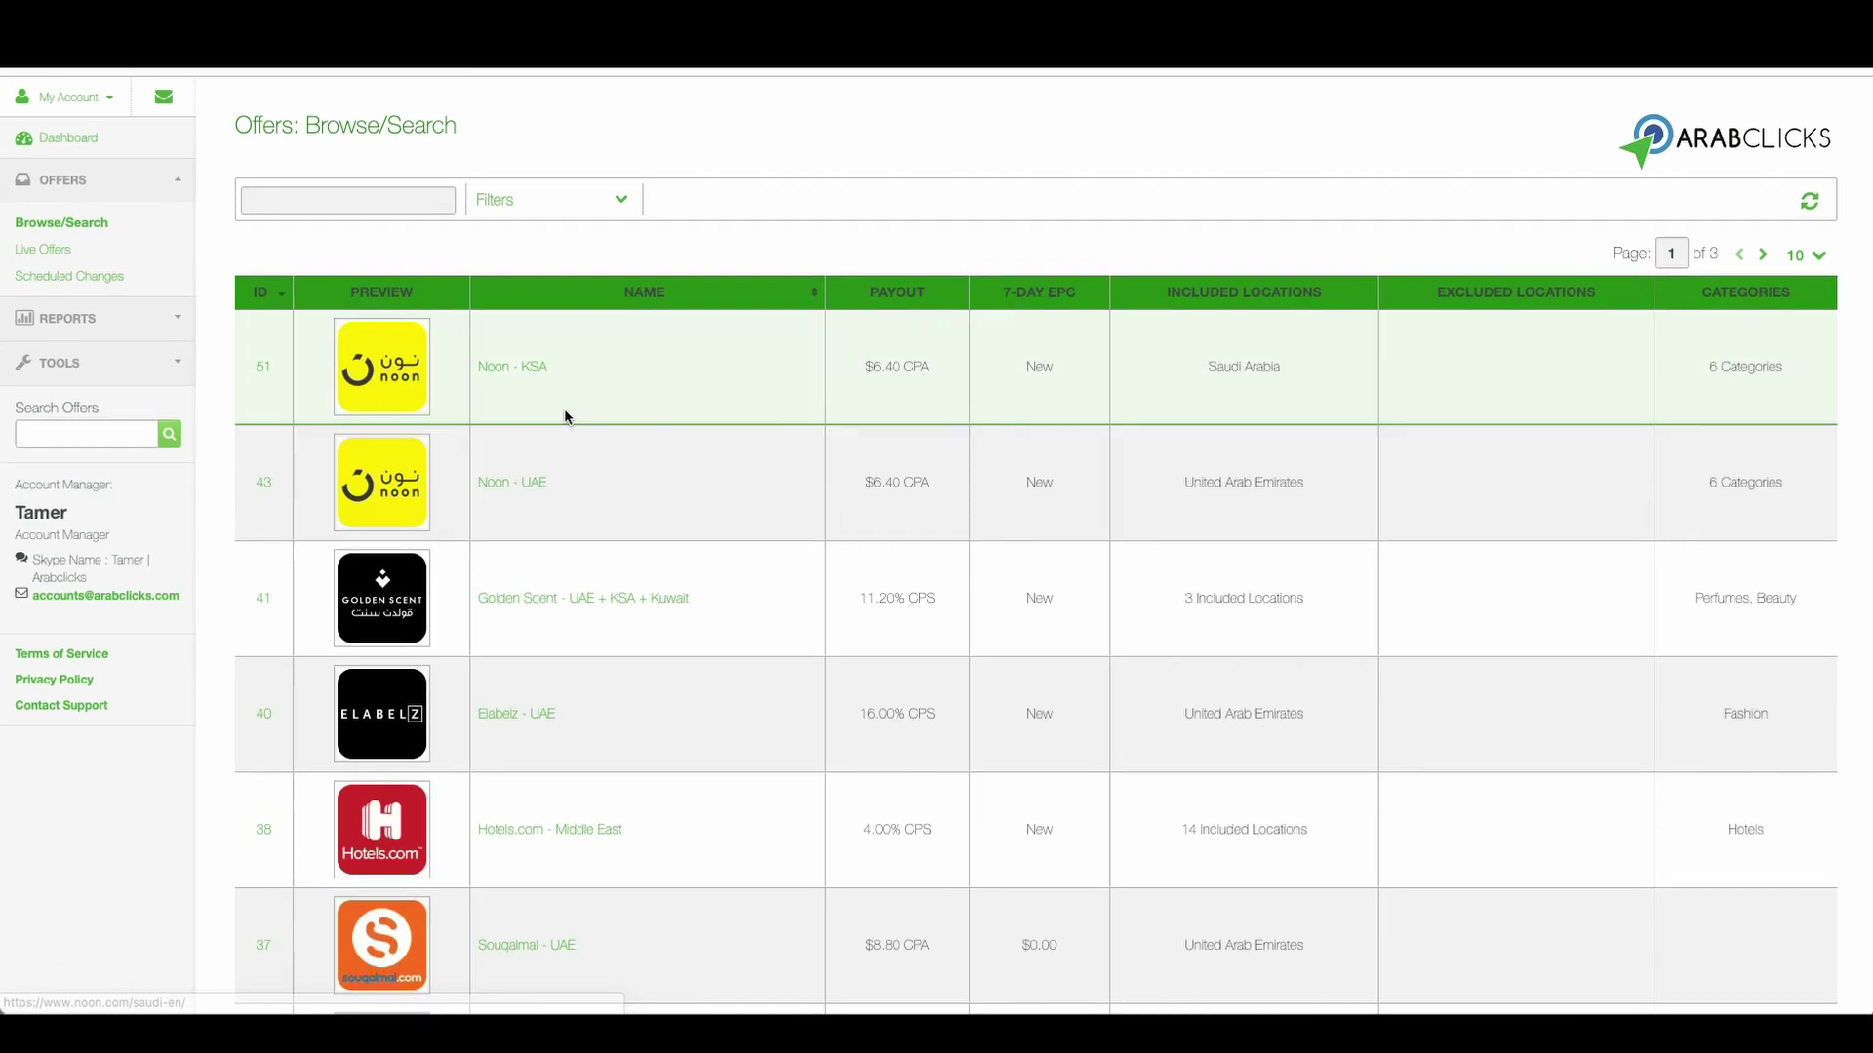
click(380, 205)
text(amazon)
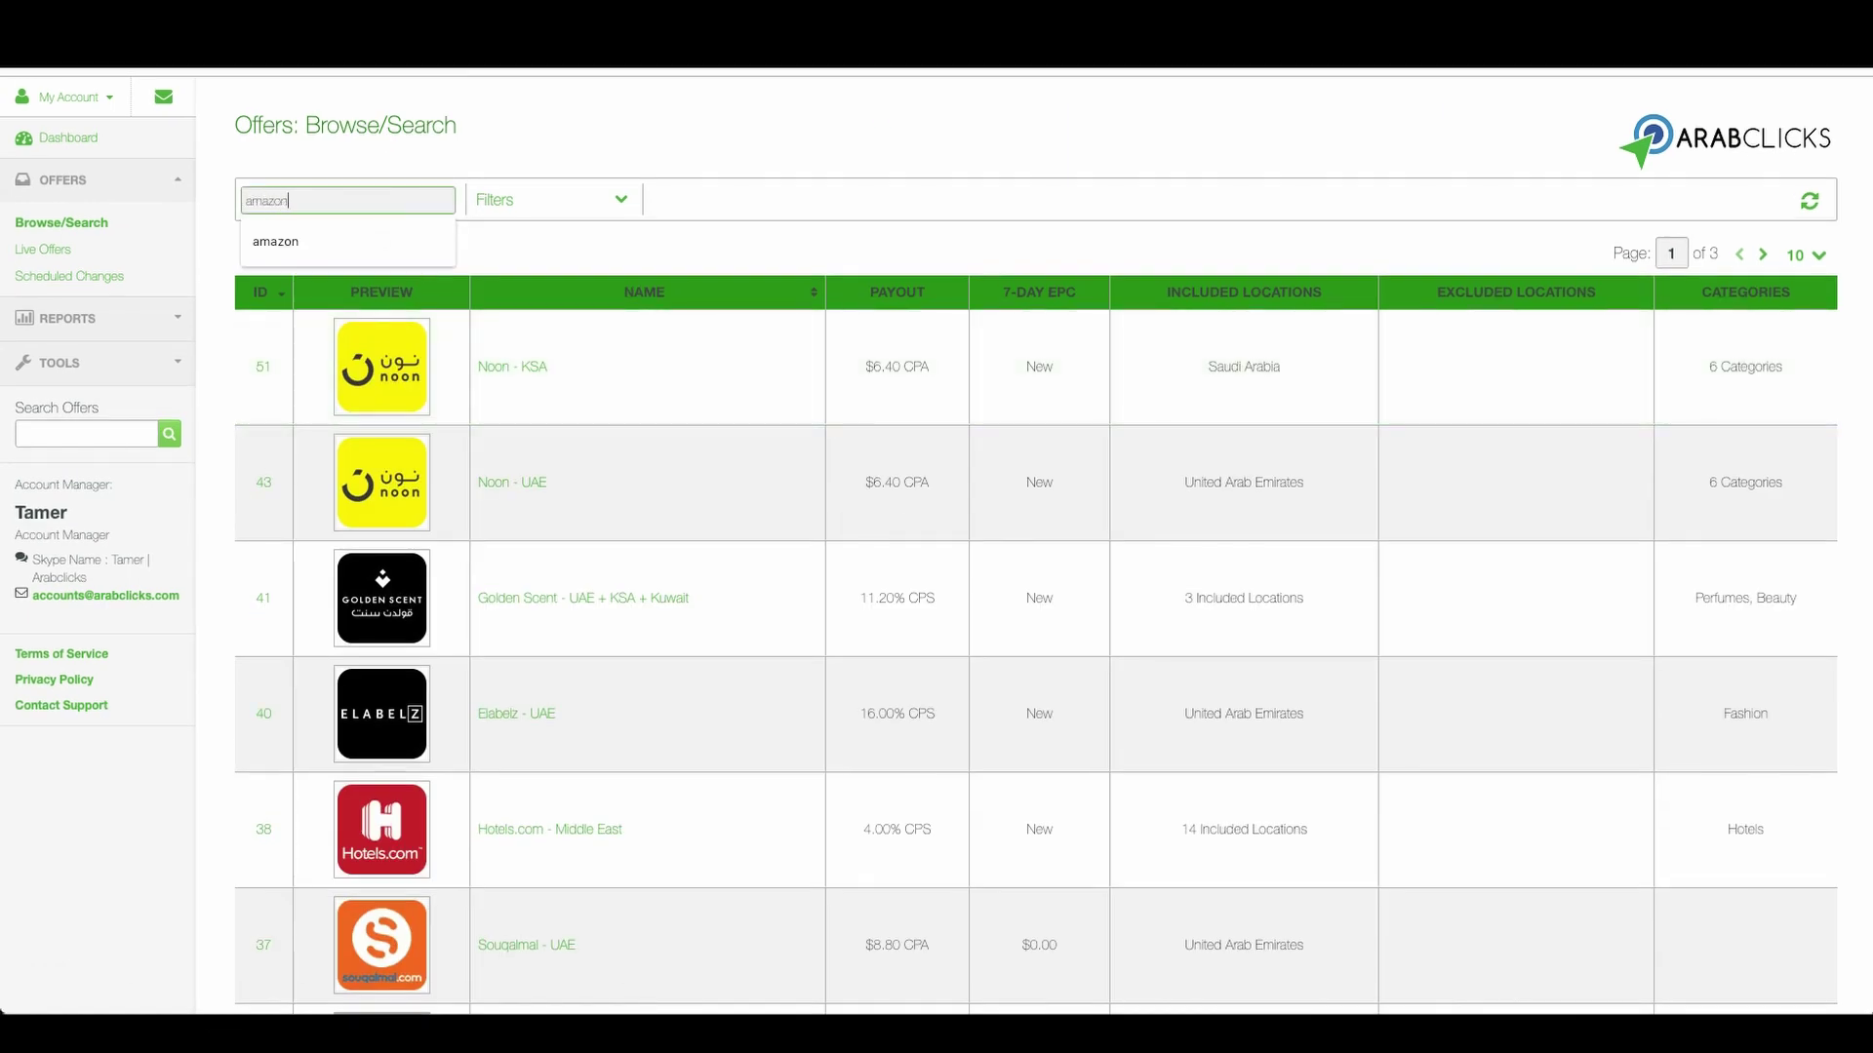
click(368, 241)
key(Return)
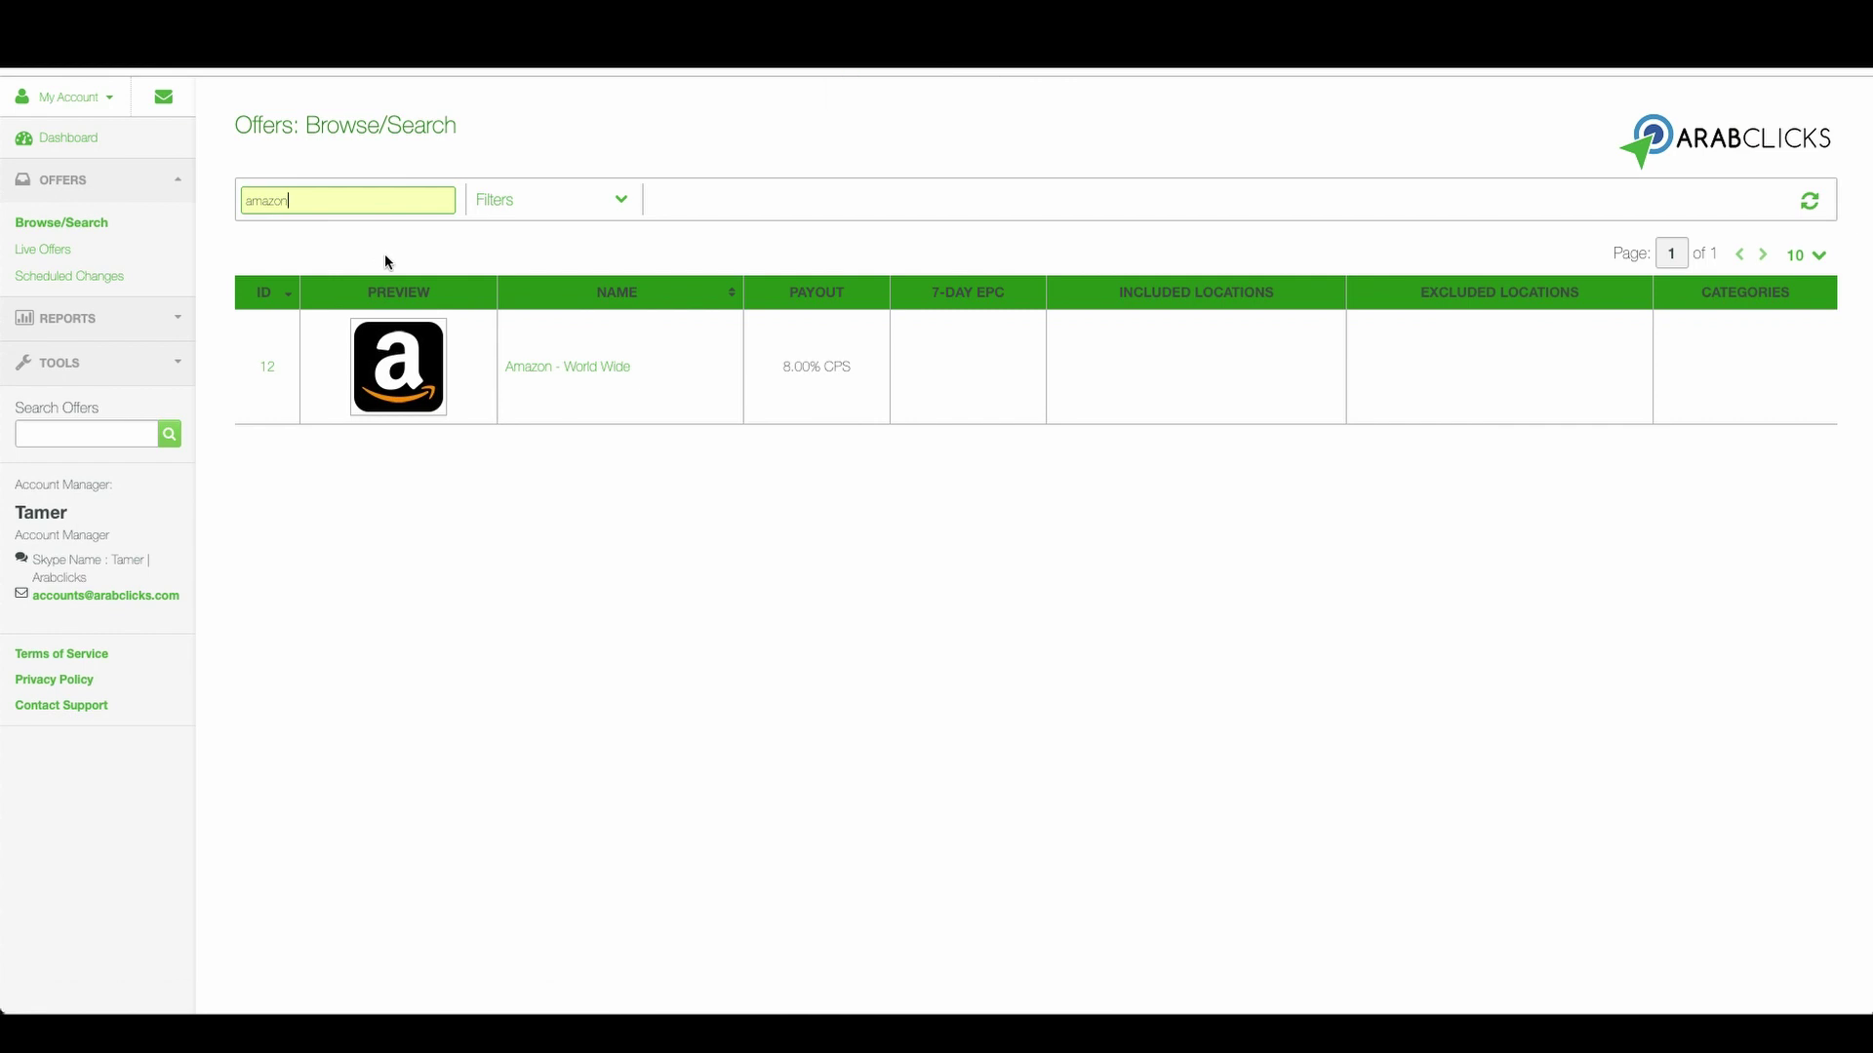
Open the Amazon - World Wide offer, request approval, review commission rates, and view its Terms and Conditions
click(559, 369)
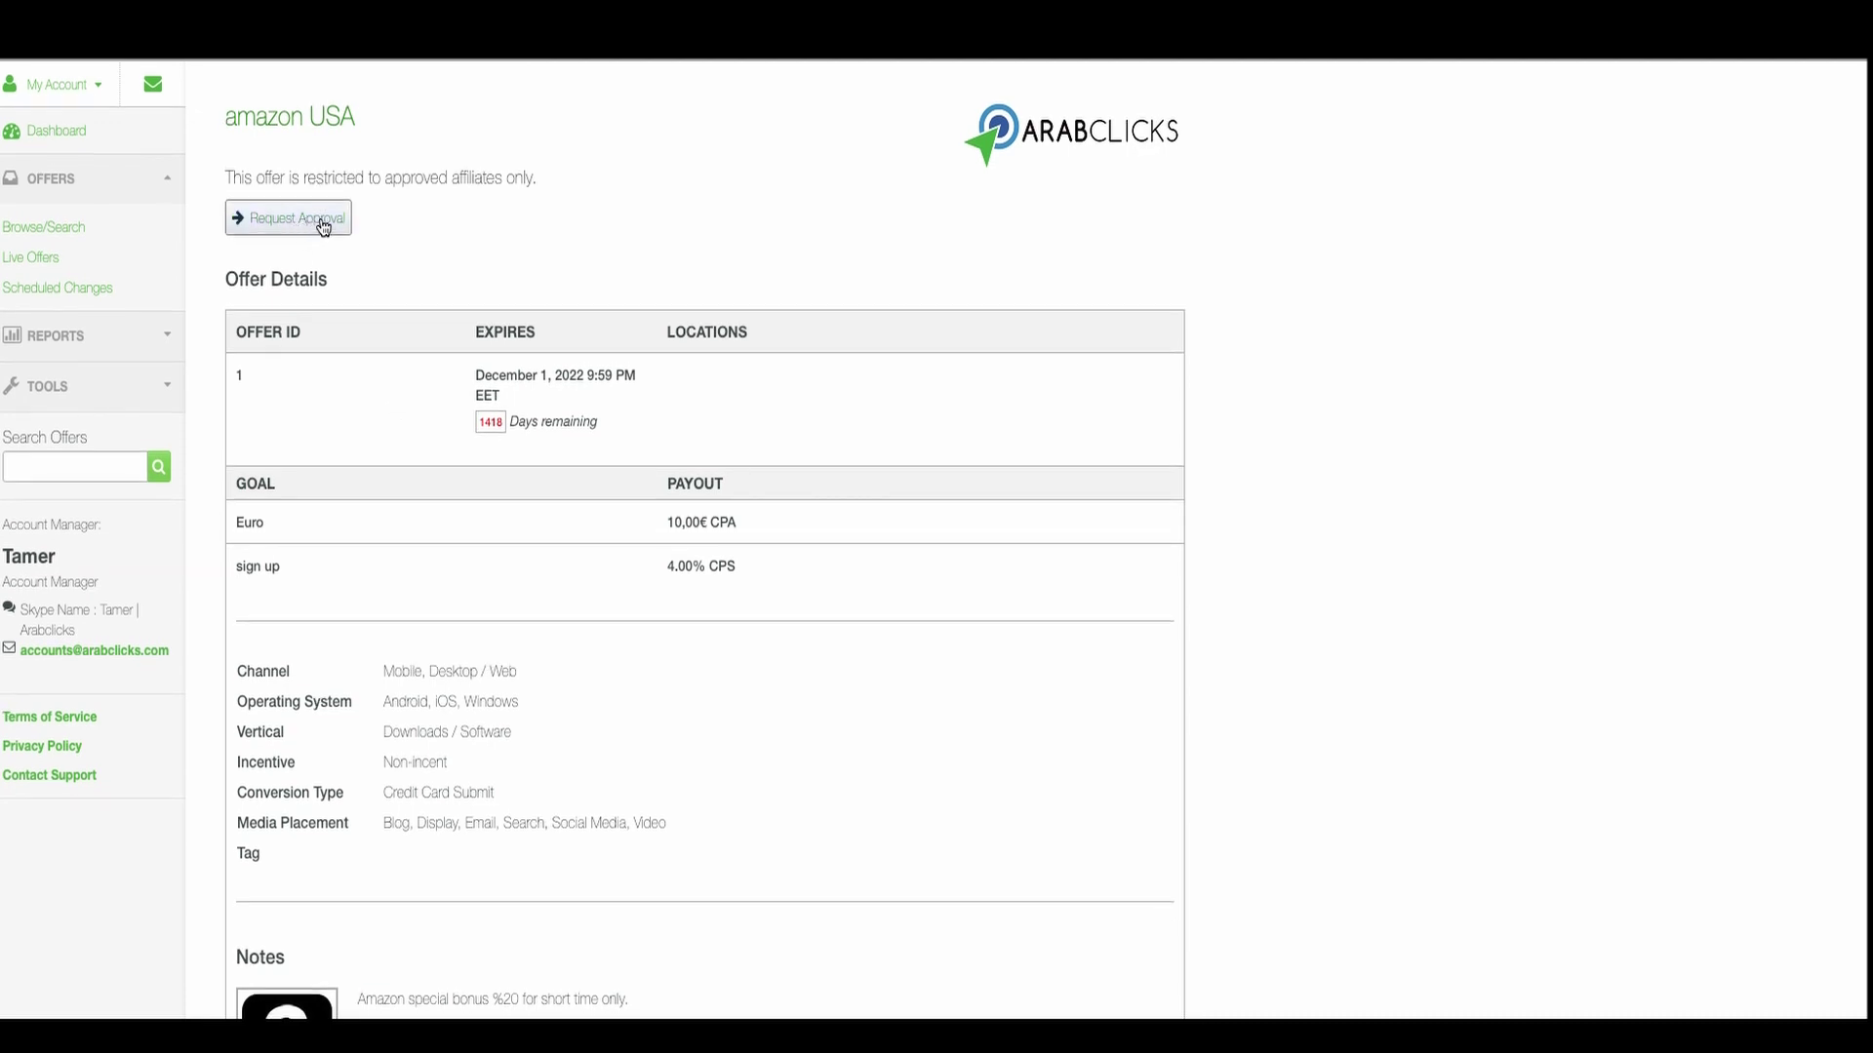
click(322, 226)
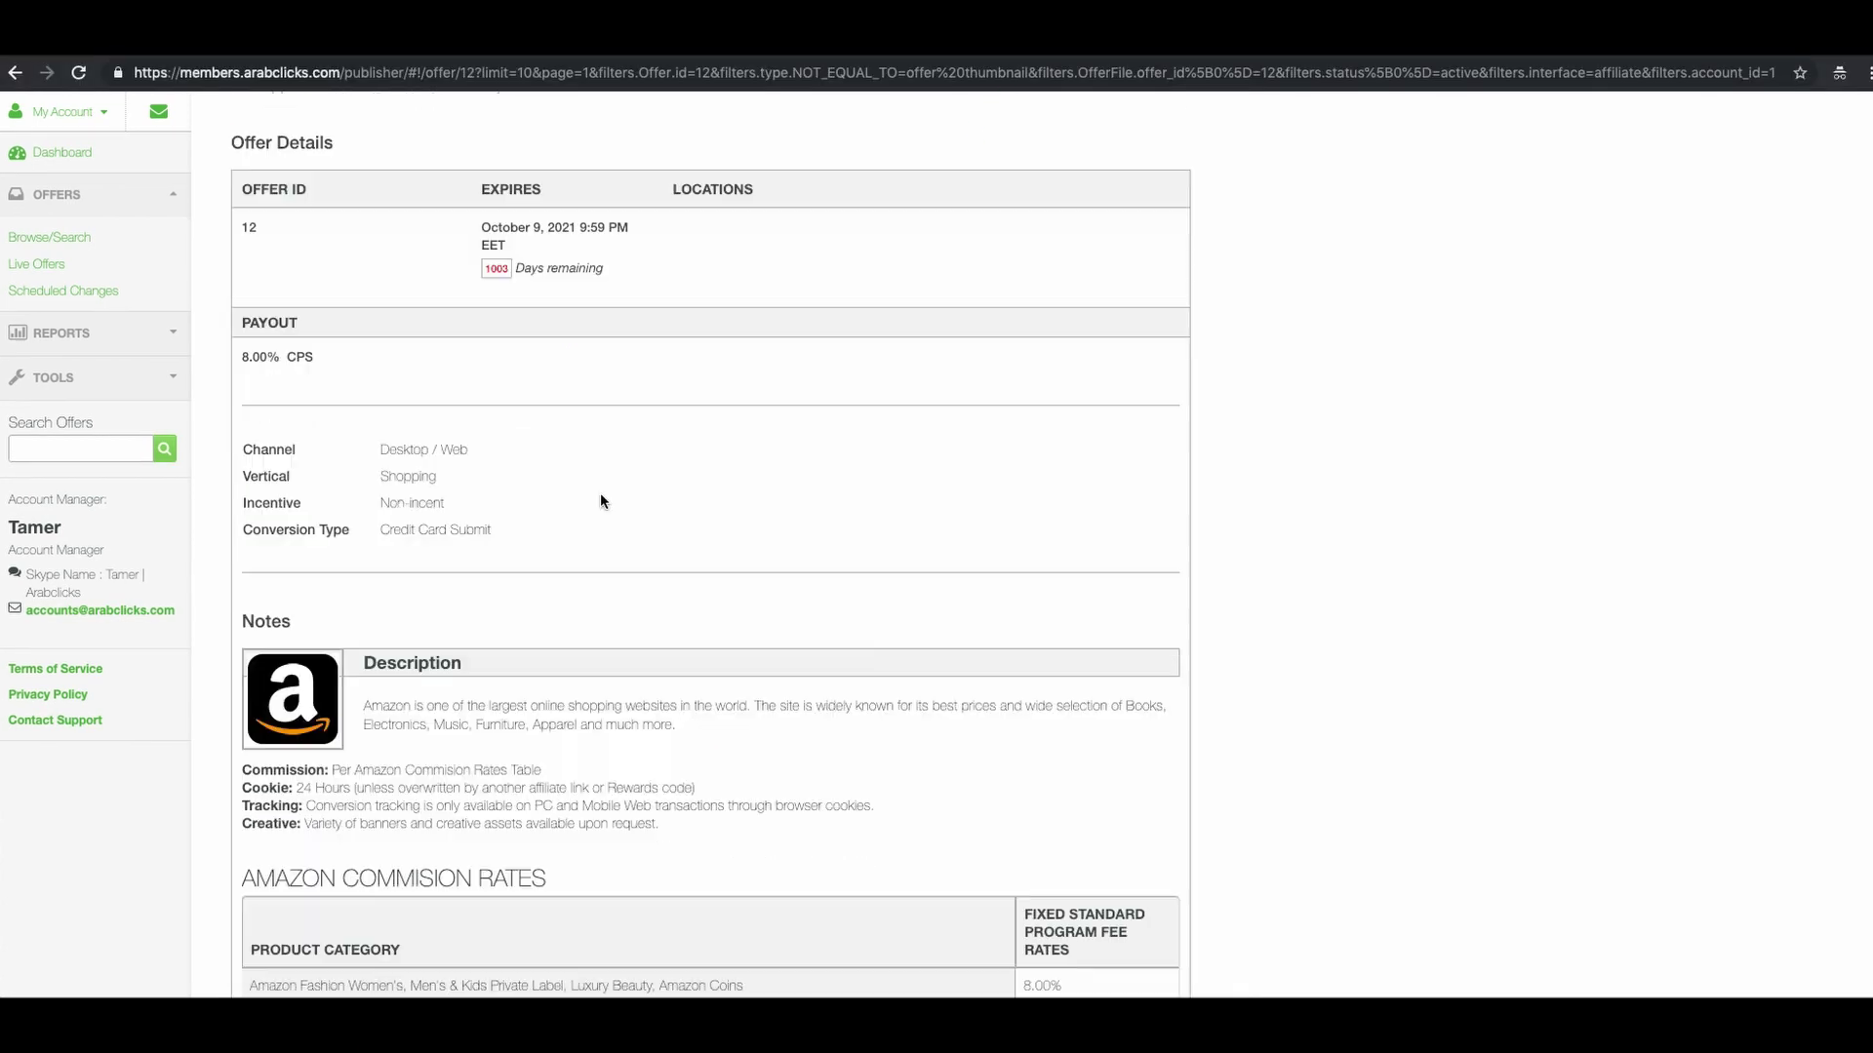
scroll(600, 507, down, 5)
scroll(611, 549, down, 3)
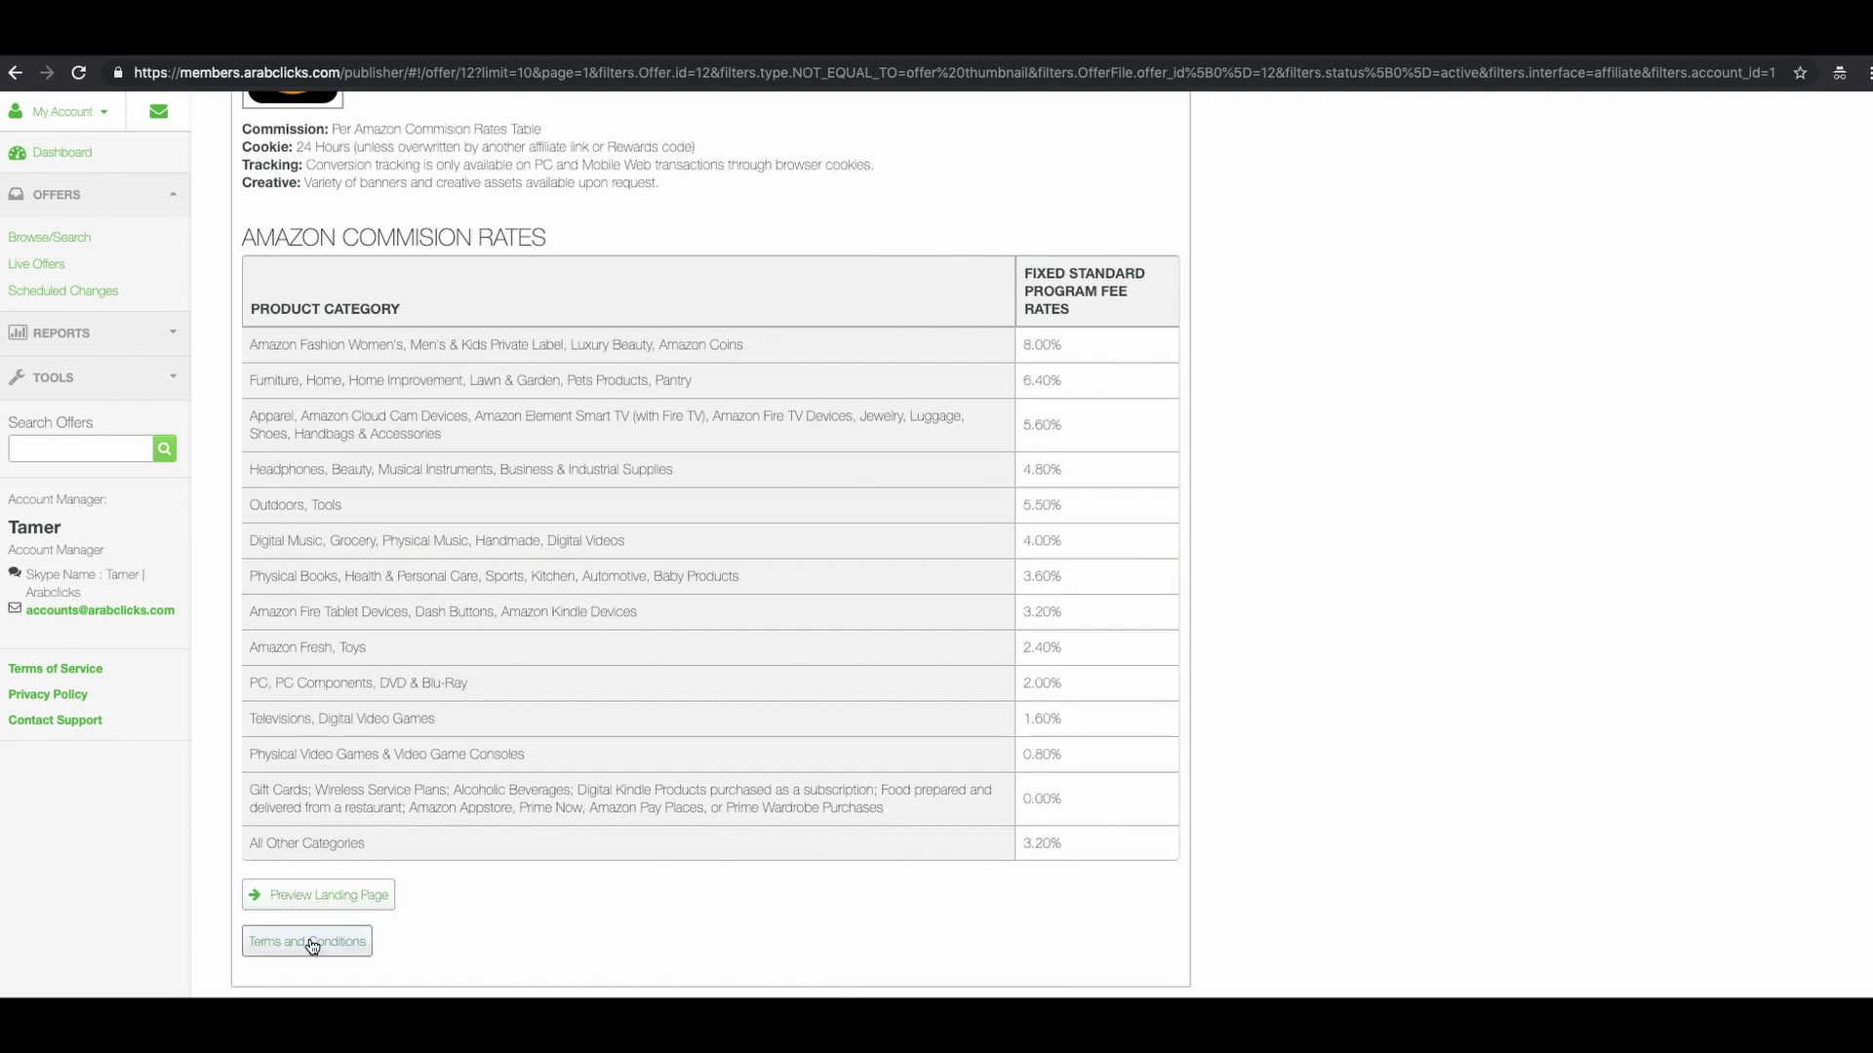
click(310, 942)
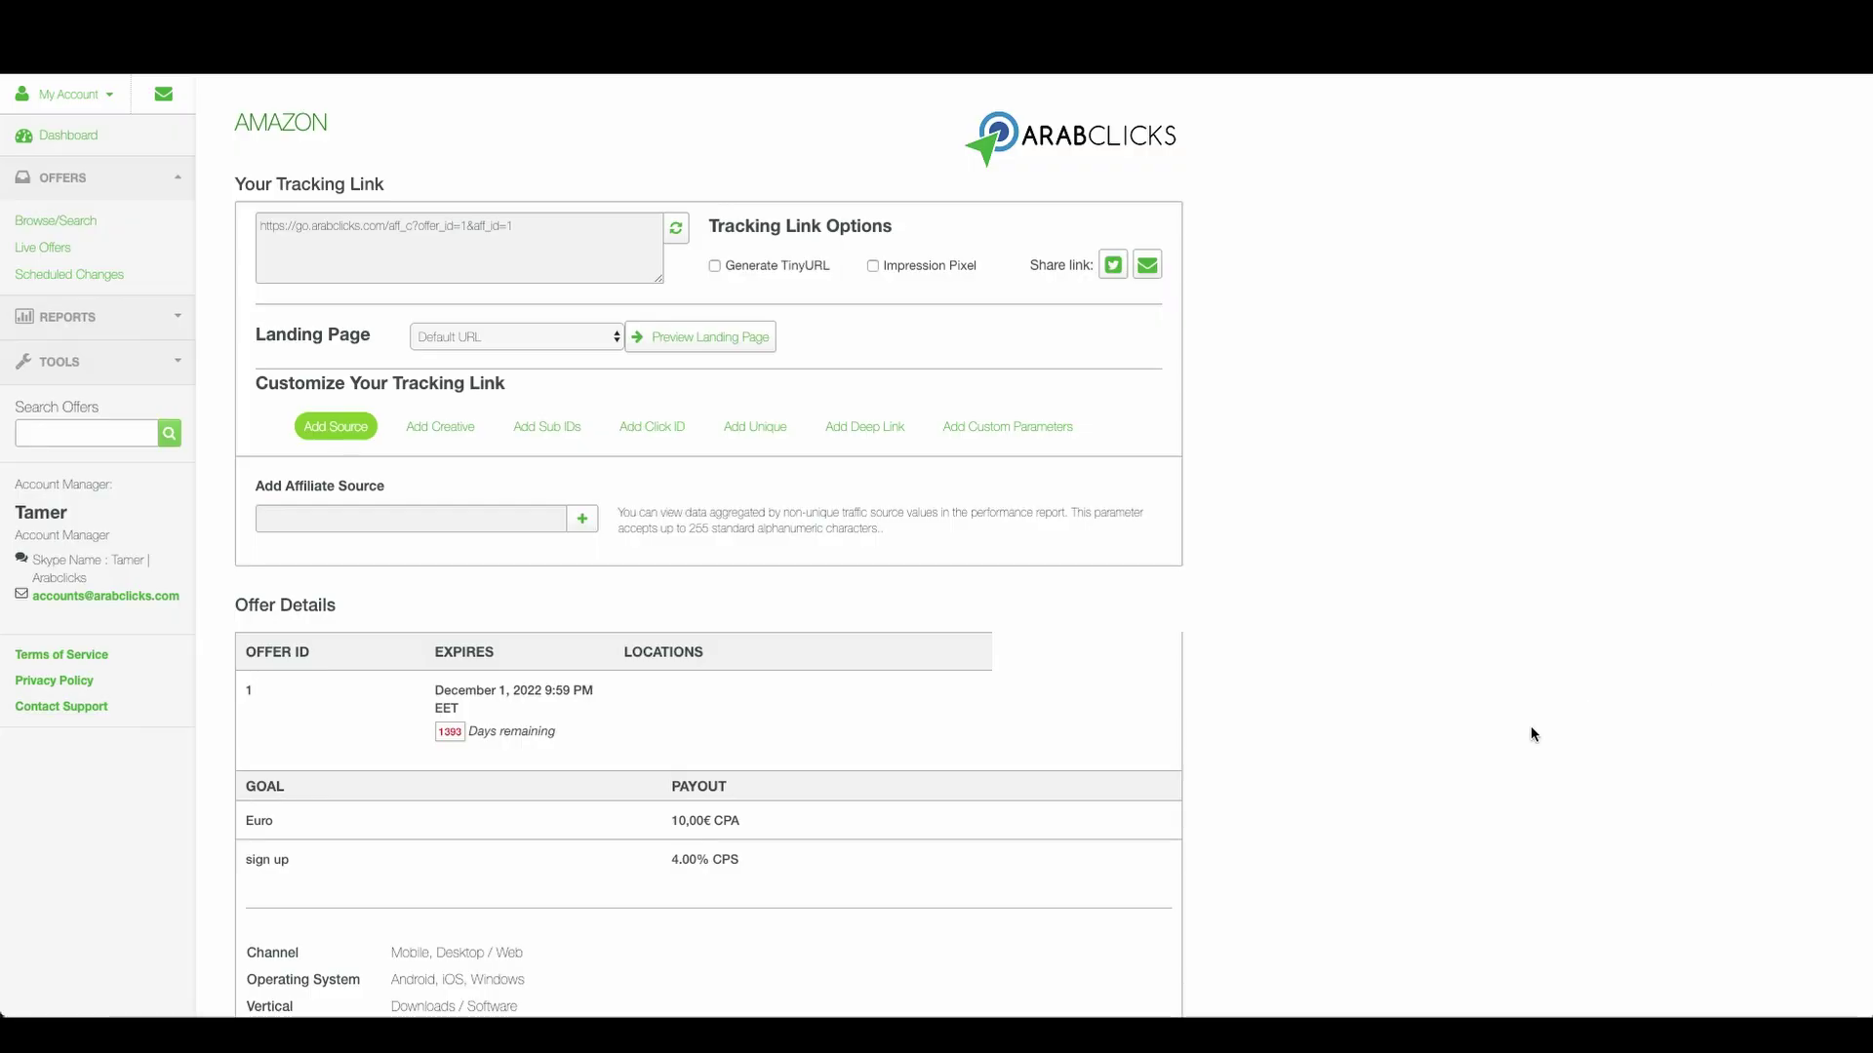
Keep Default URL as the amazon USA landing page and start adding a deep link
click(595, 341)
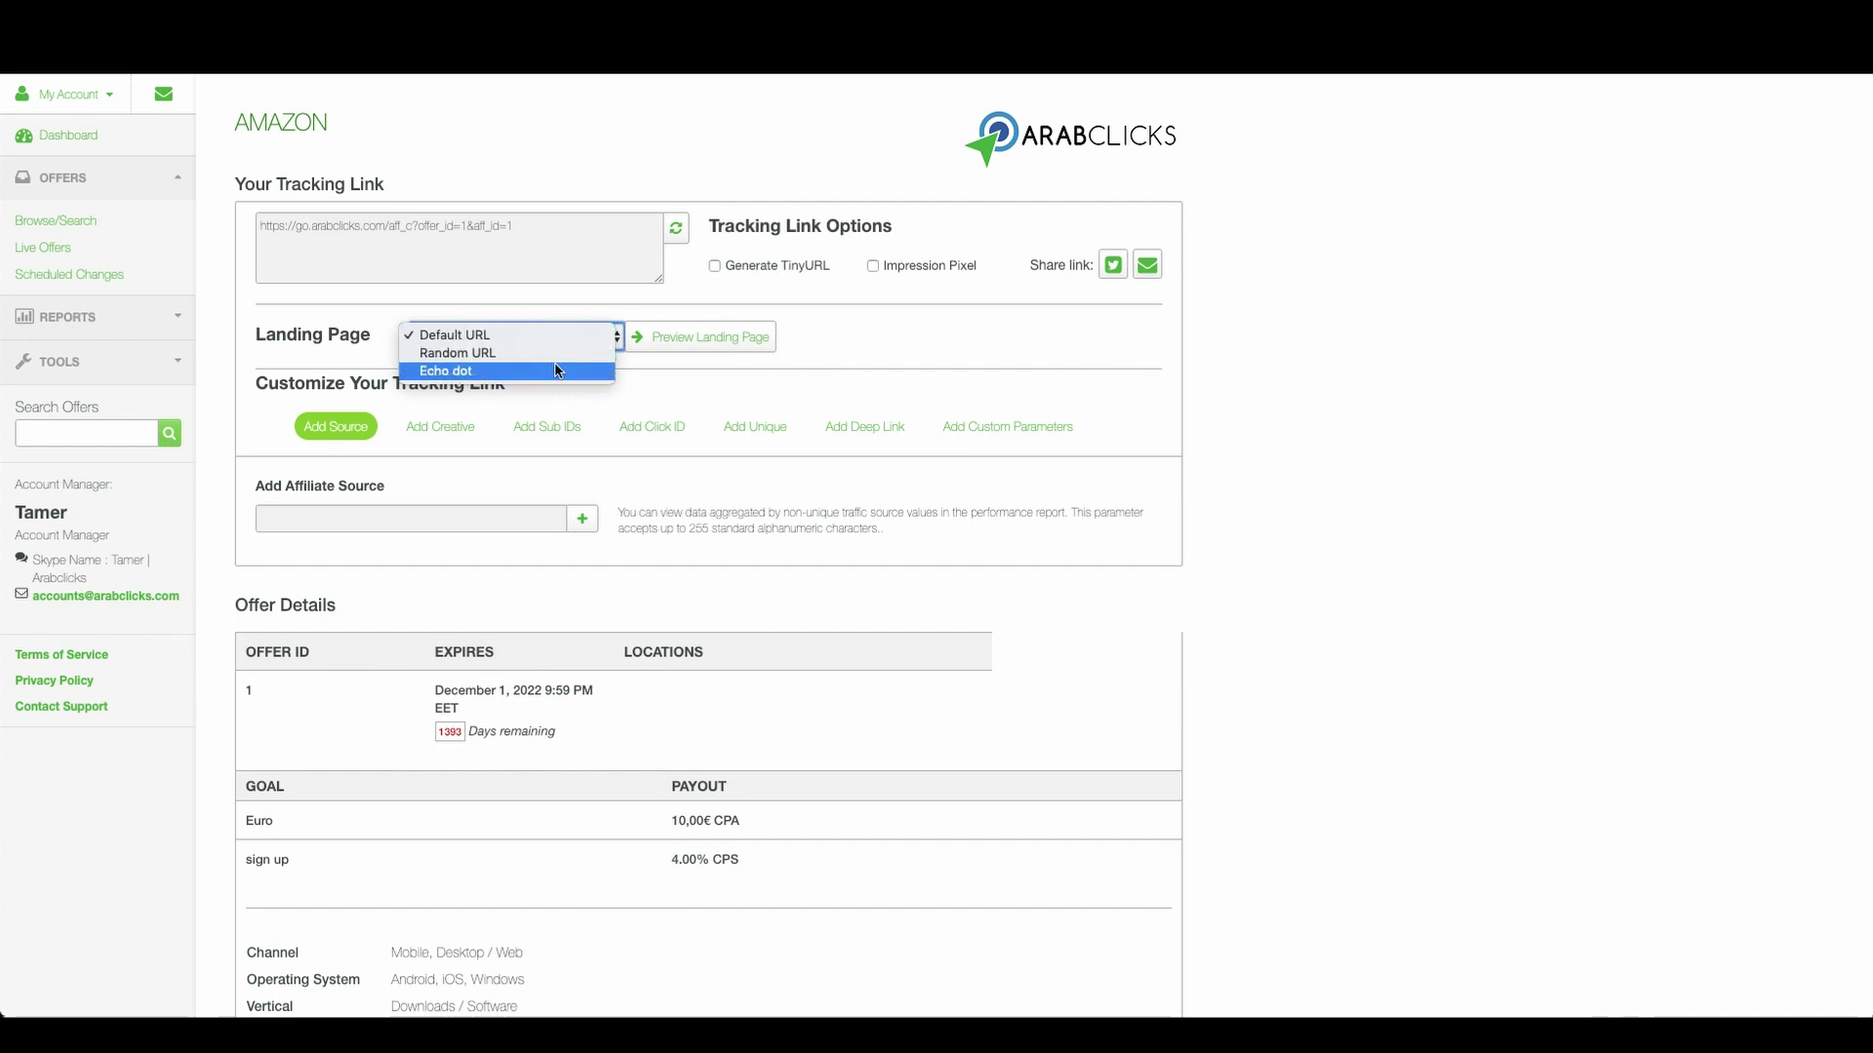
click(641, 382)
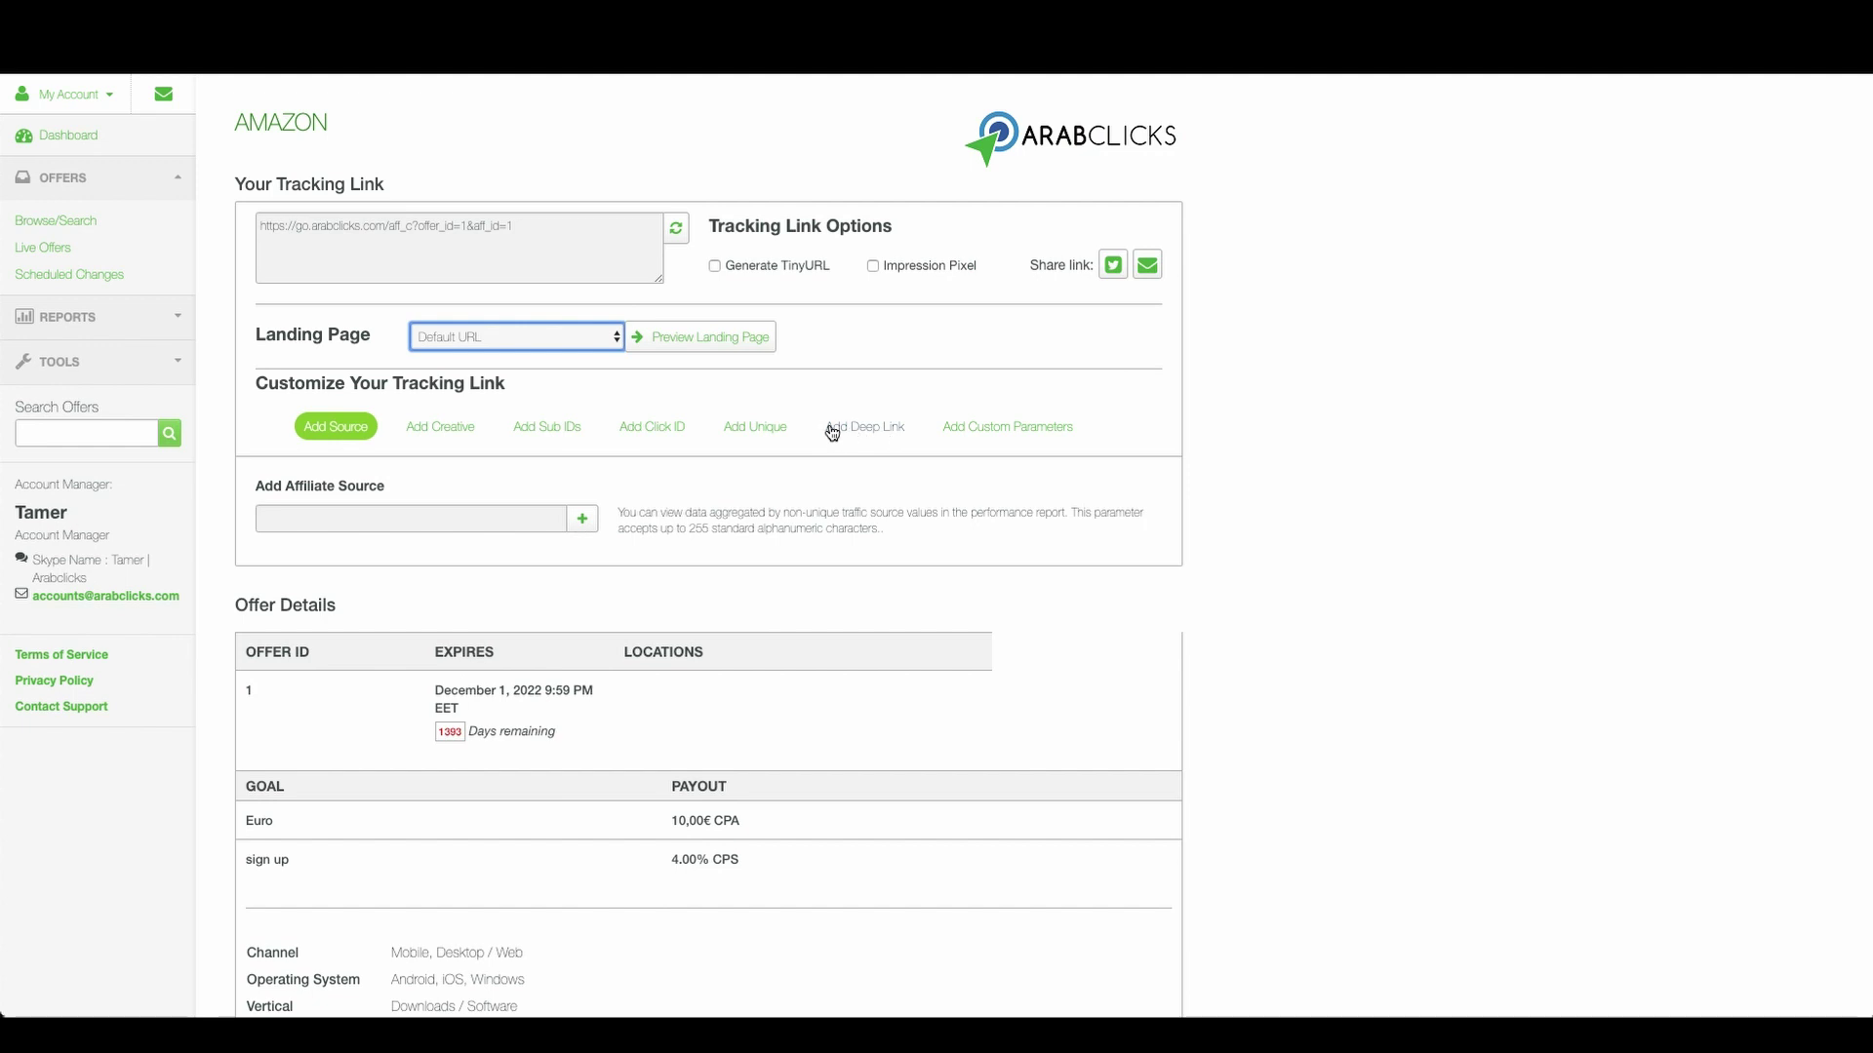
click(873, 436)
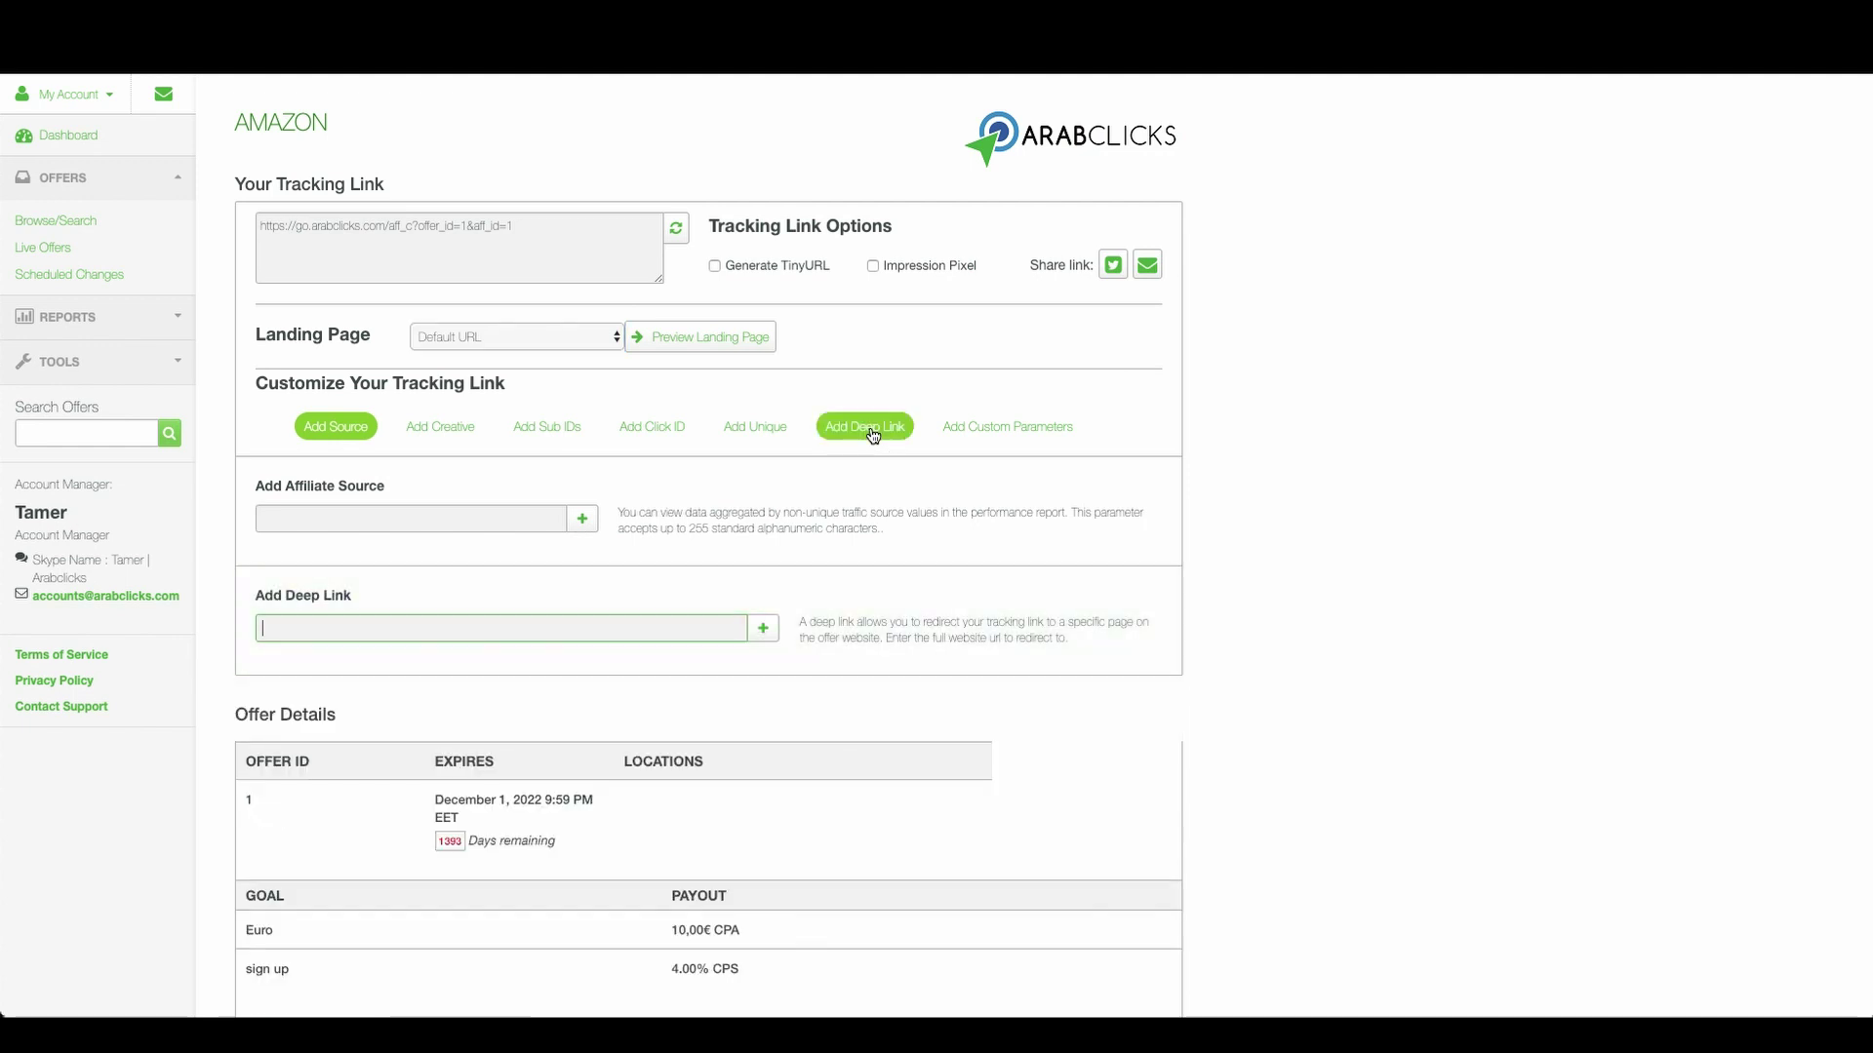
drag(804, 635, 1082, 644)
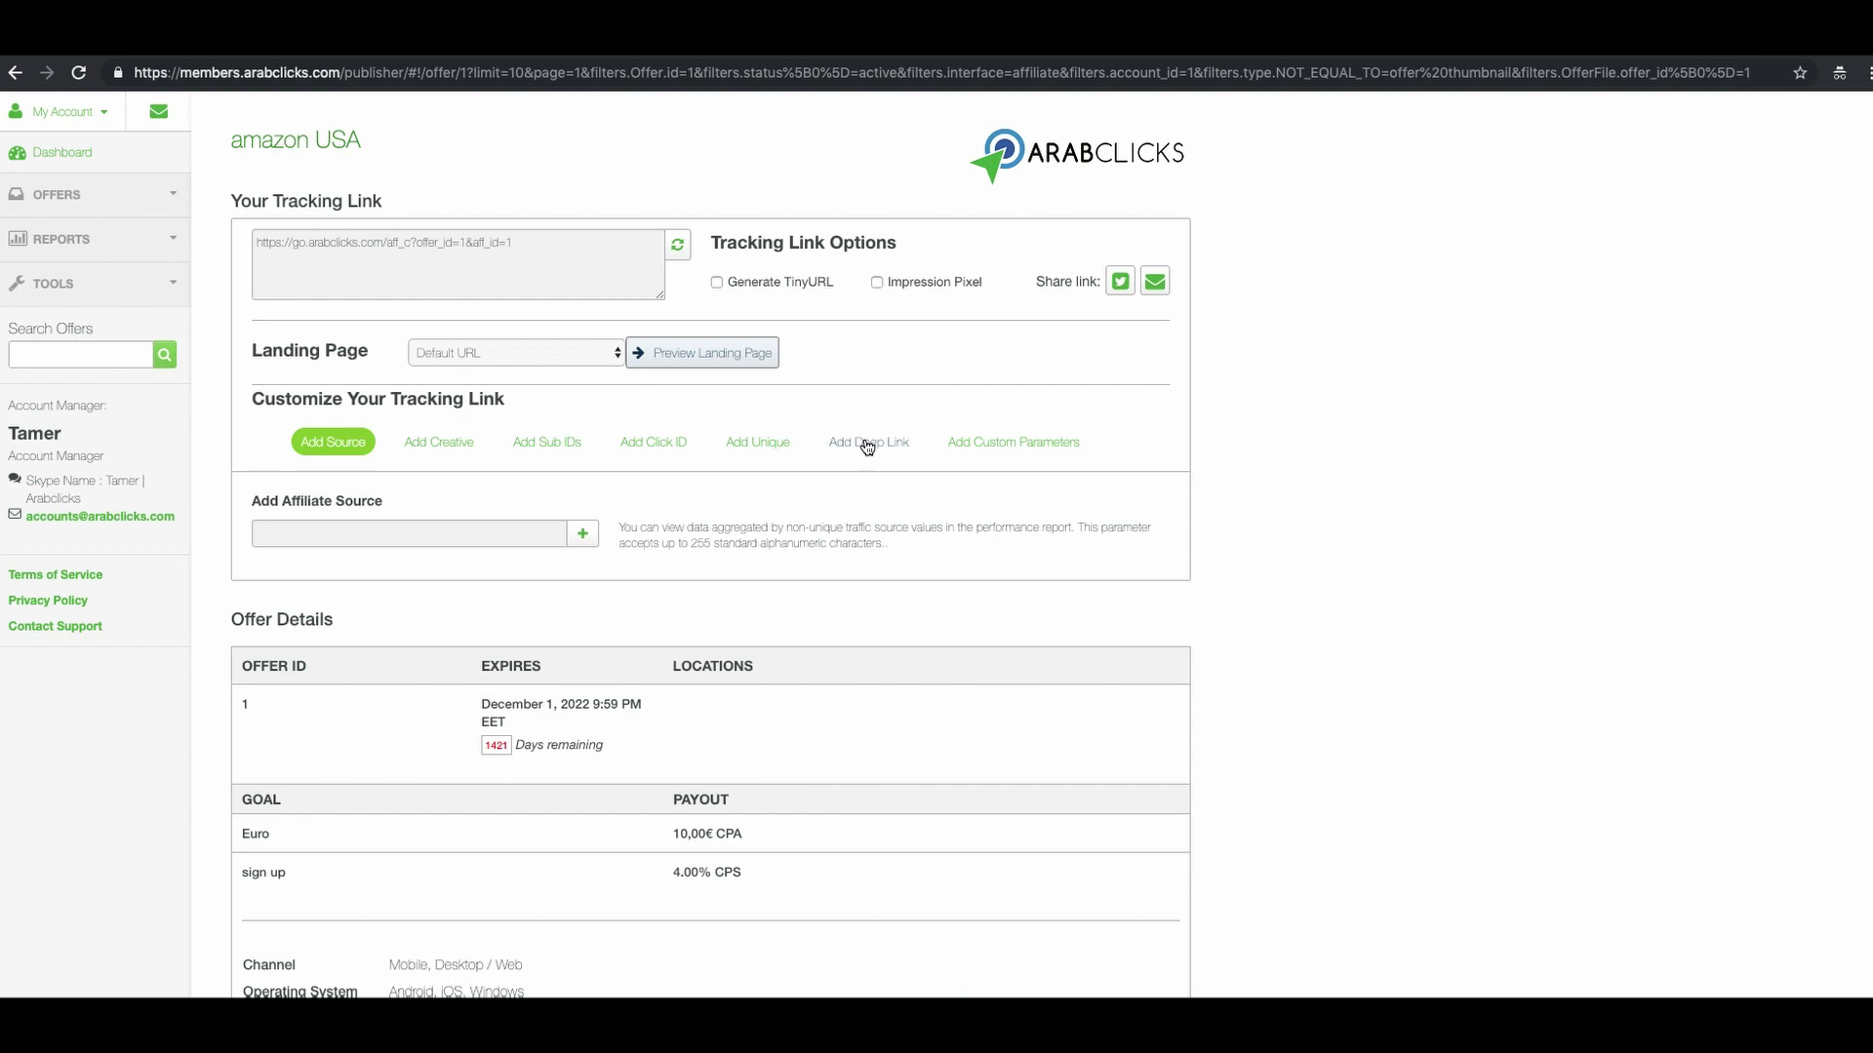
key(shift+Tab)
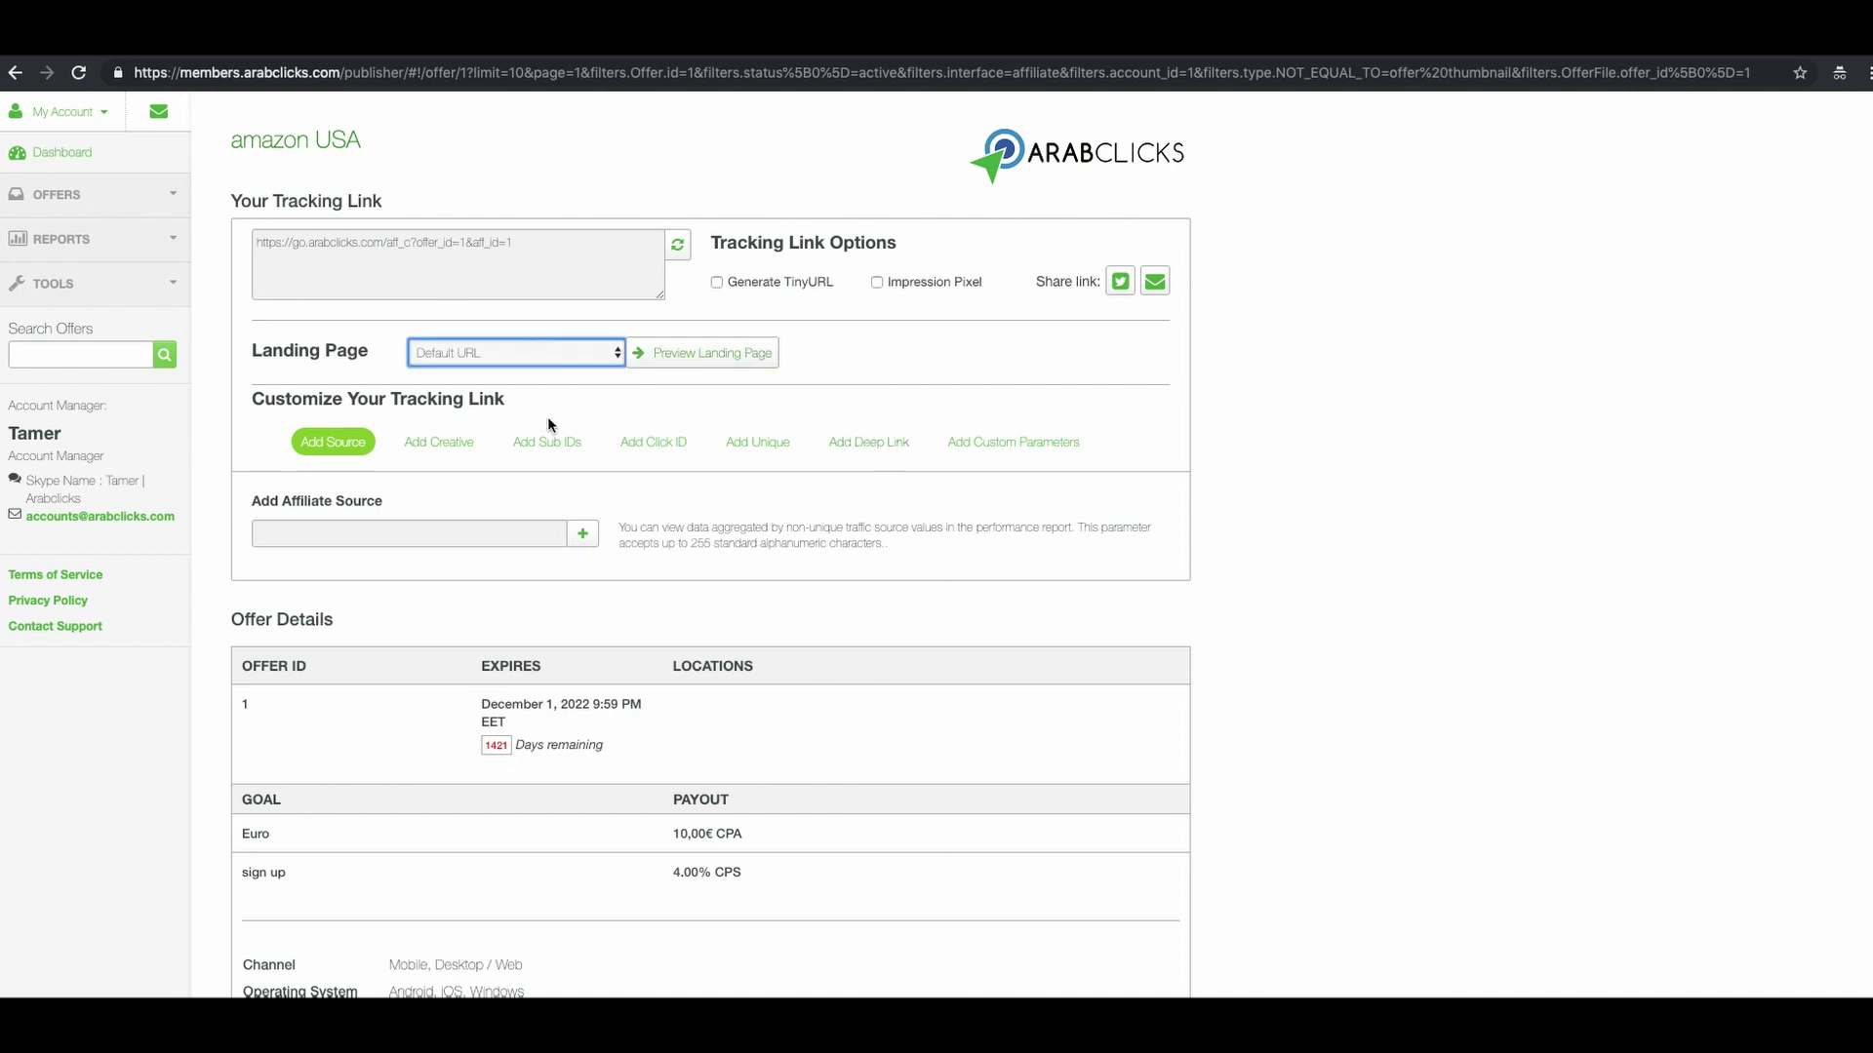
Search Amazon for 'laguages travel bag' and select the AmazonBasics Hardside Spinner Luggage 20-Inch page URL
click(699, 353)
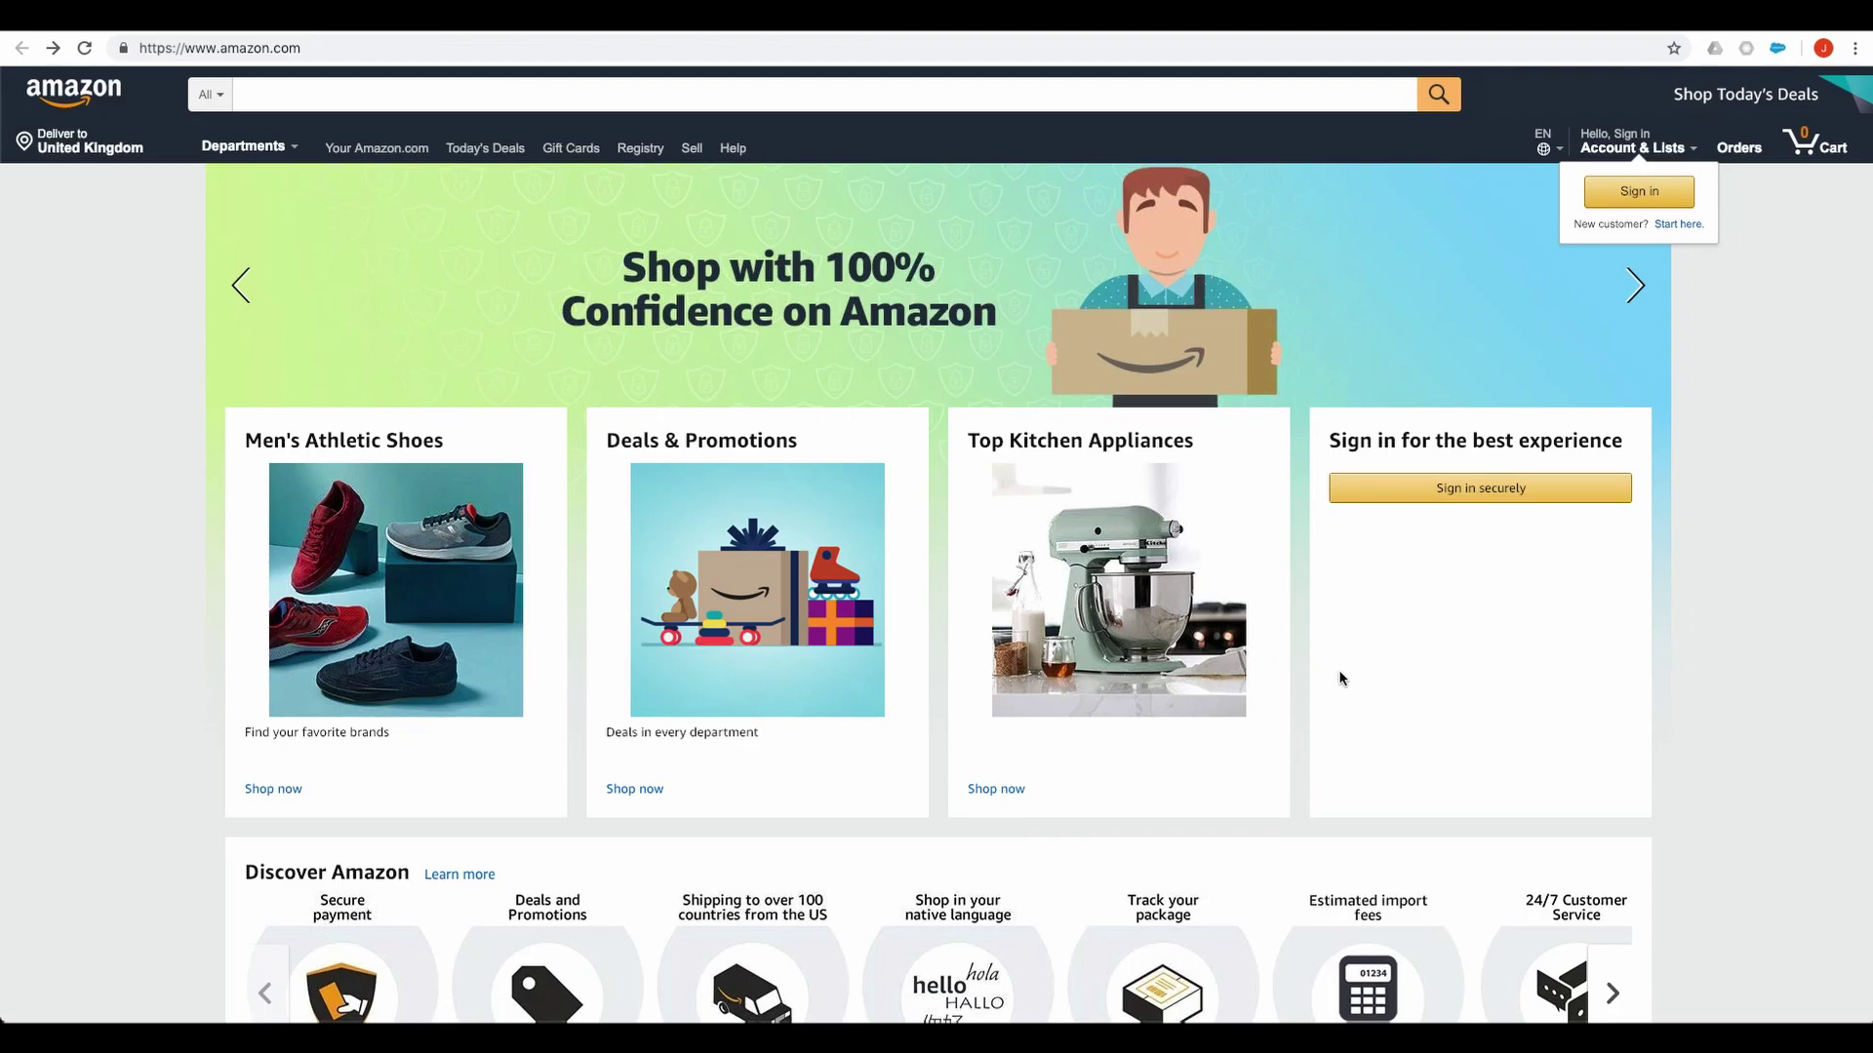
click(306, 105)
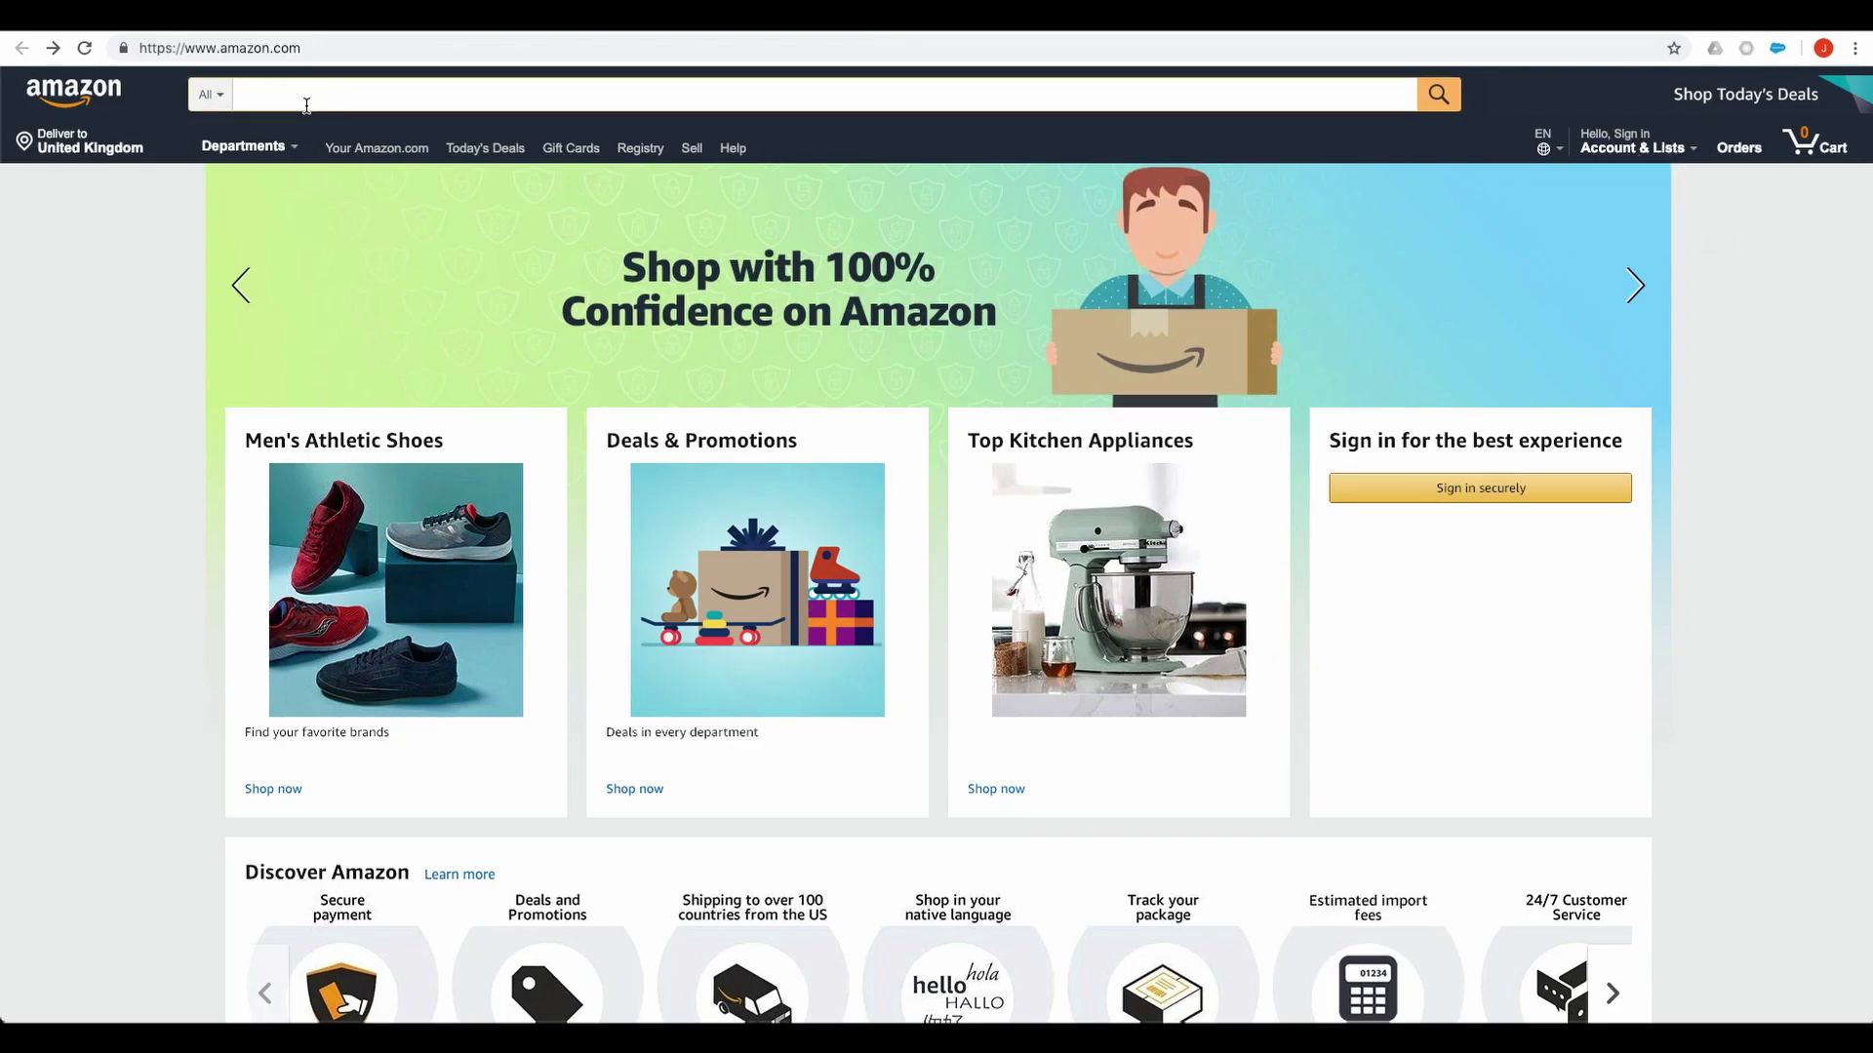
text(laguage)
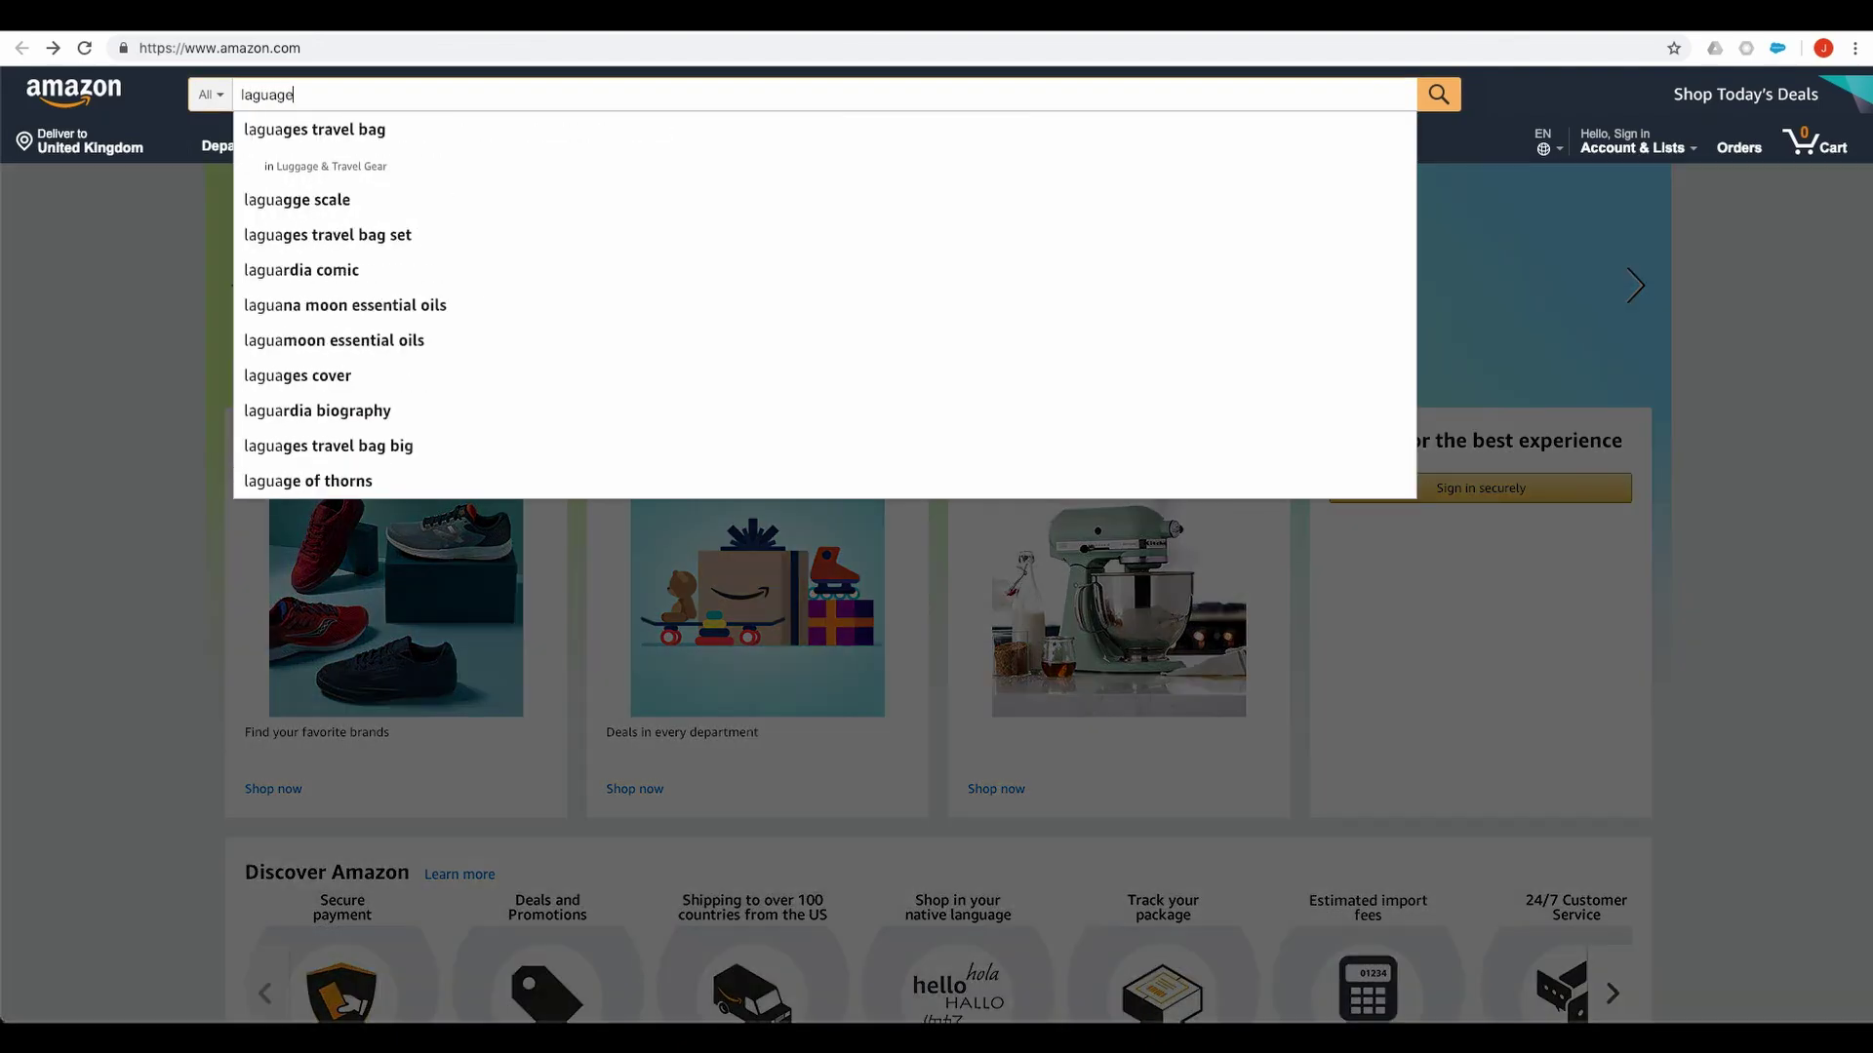
key(Down)
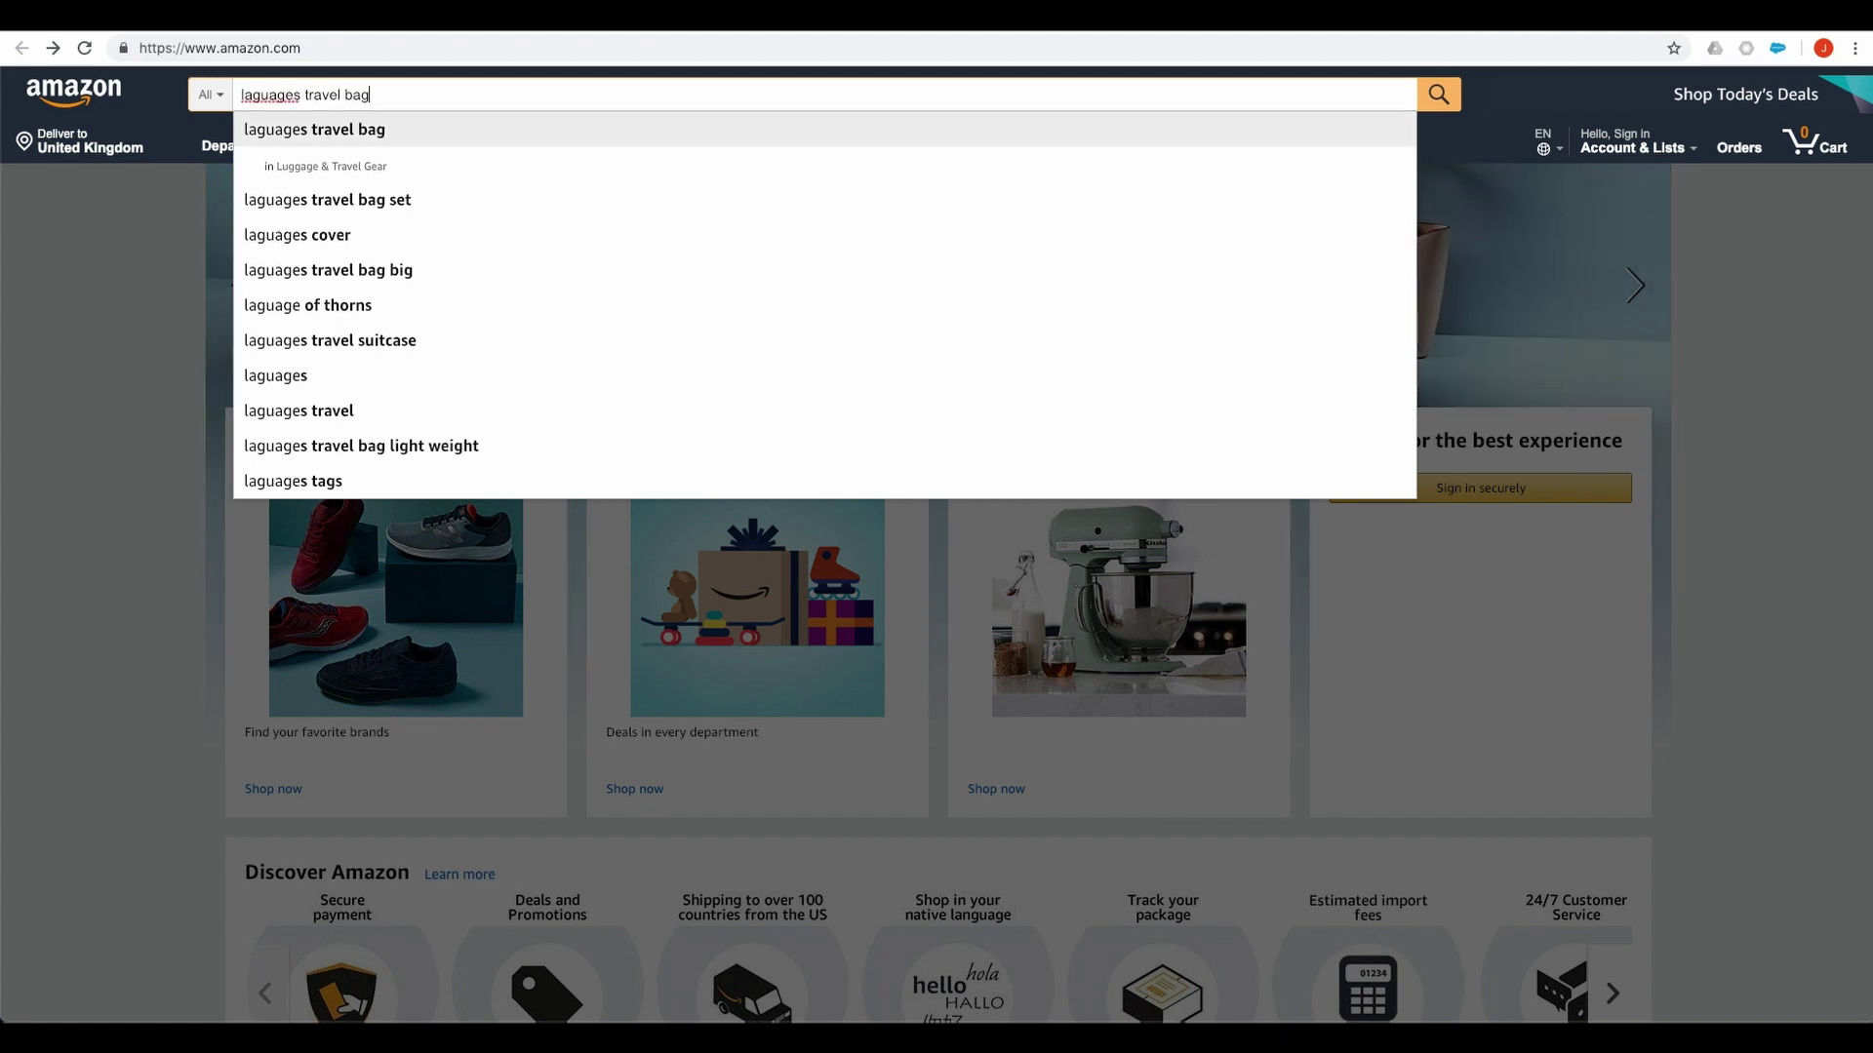
key(Return)
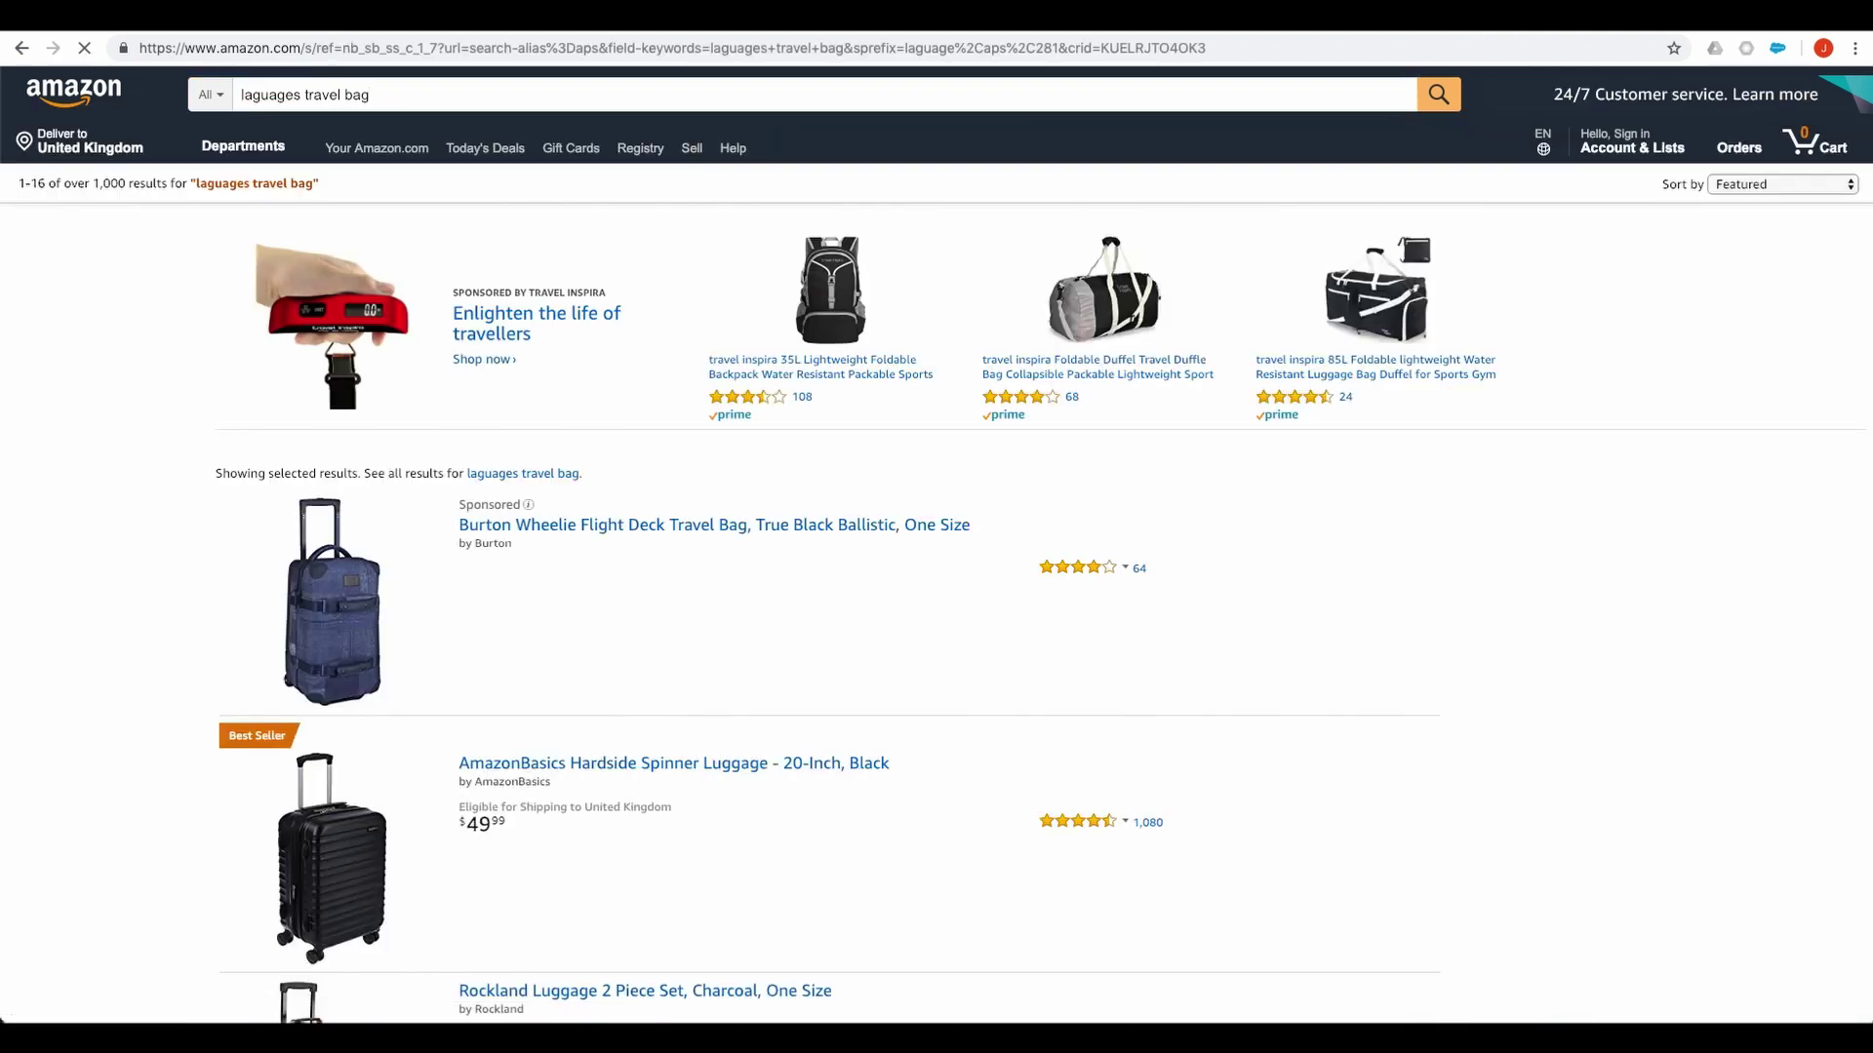
scroll(936, 545, down, 1)
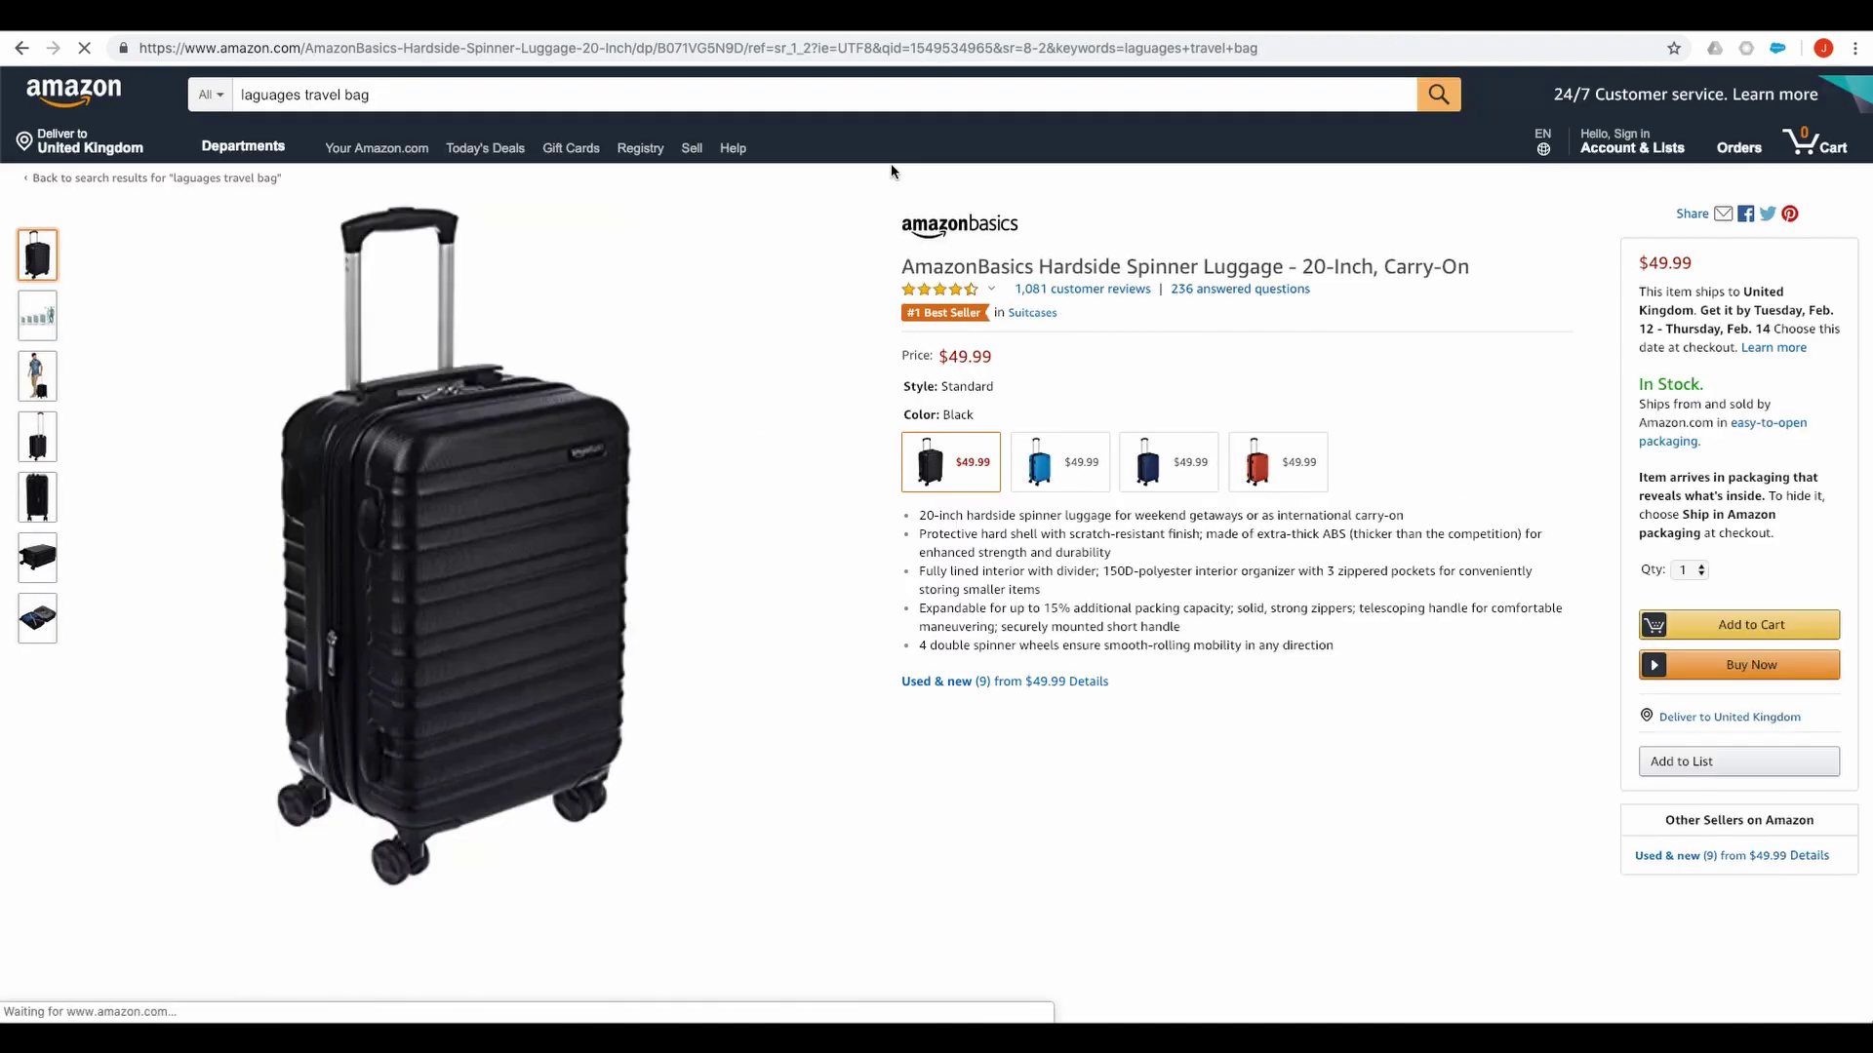
drag(1258, 47, 121, 34)
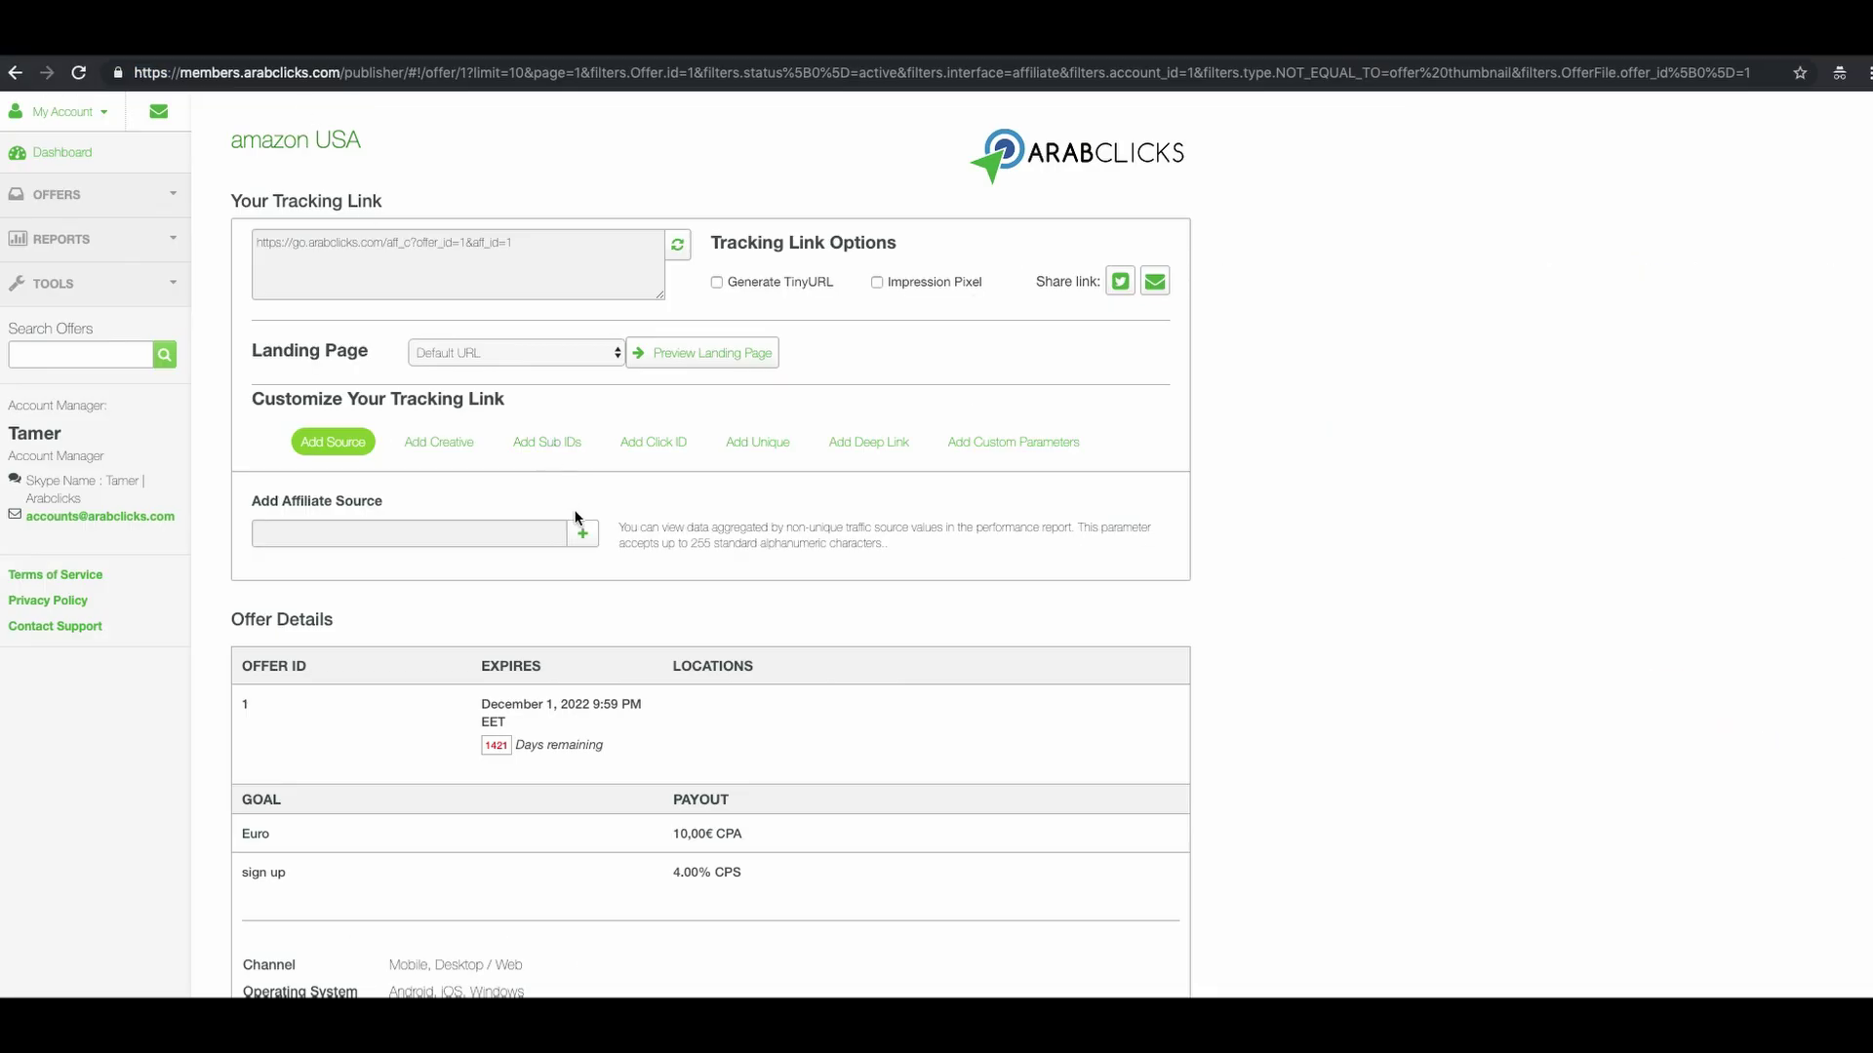
Add the copied Amazon luggage product URL as the tracking link's deep link
click(873, 446)
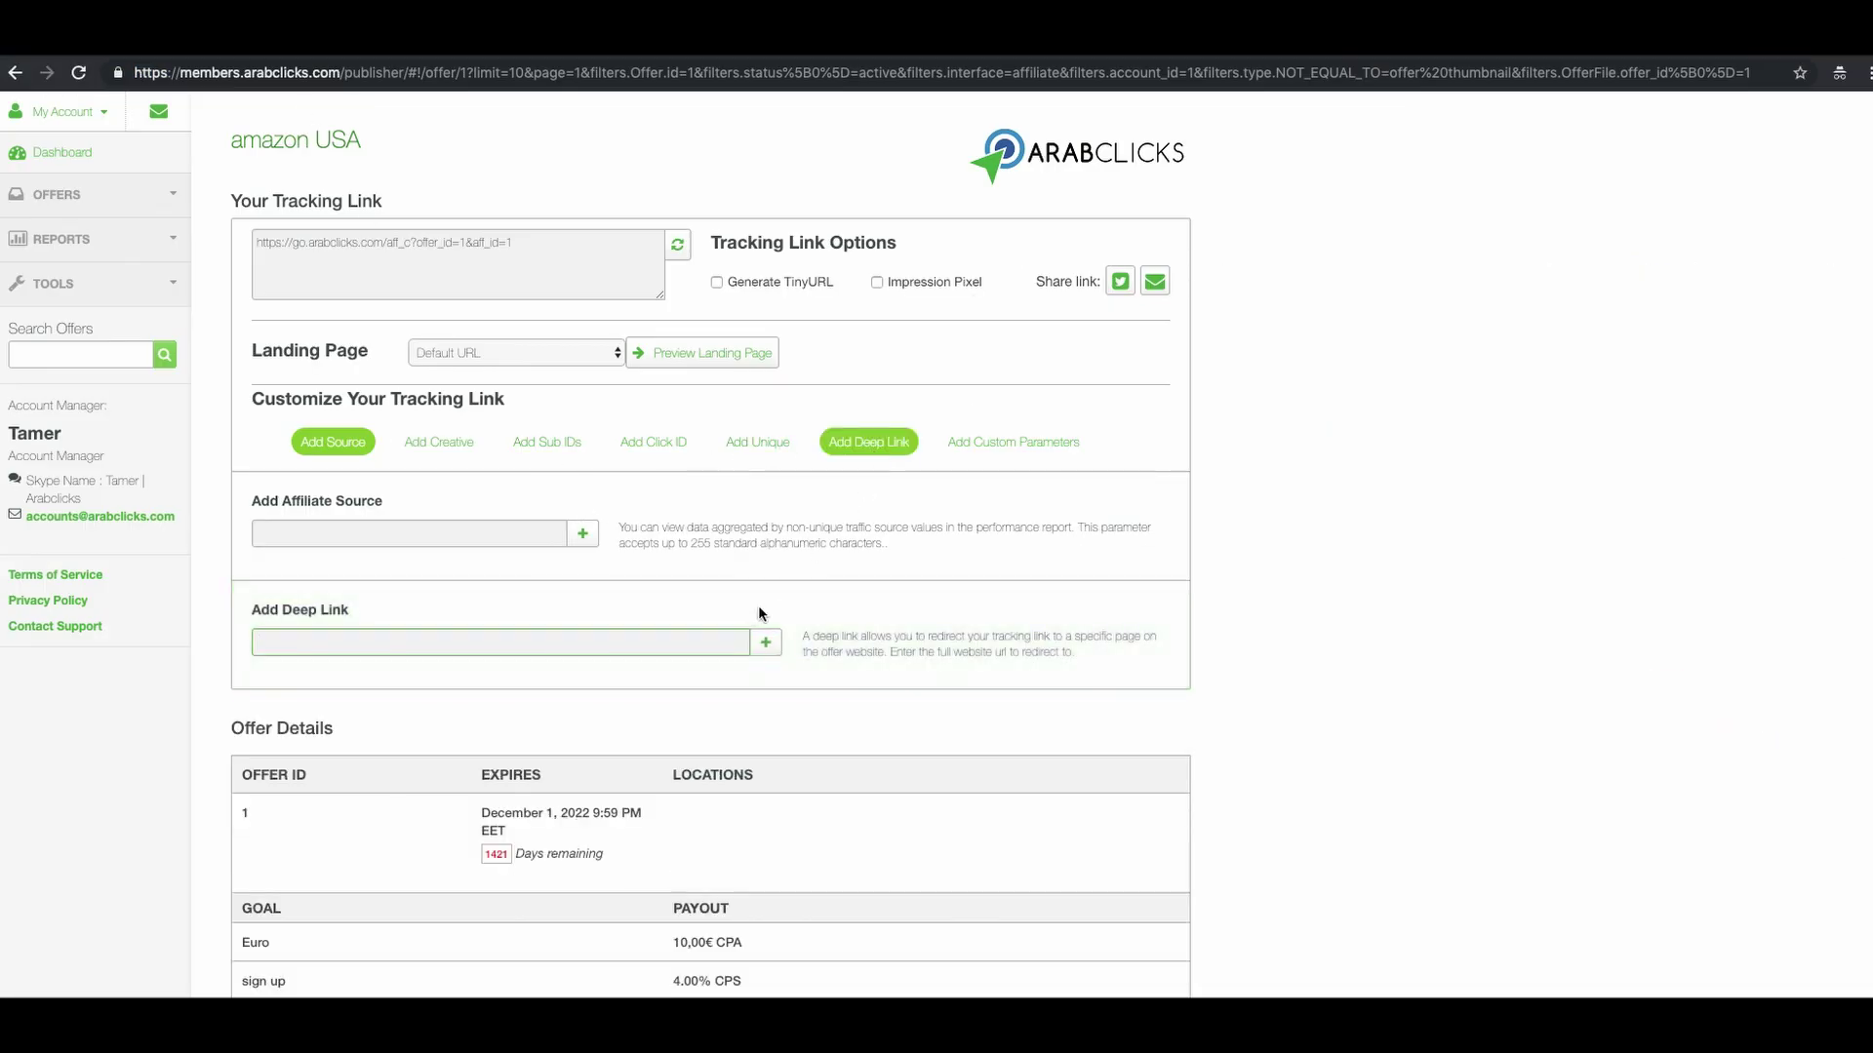
key(super+v)
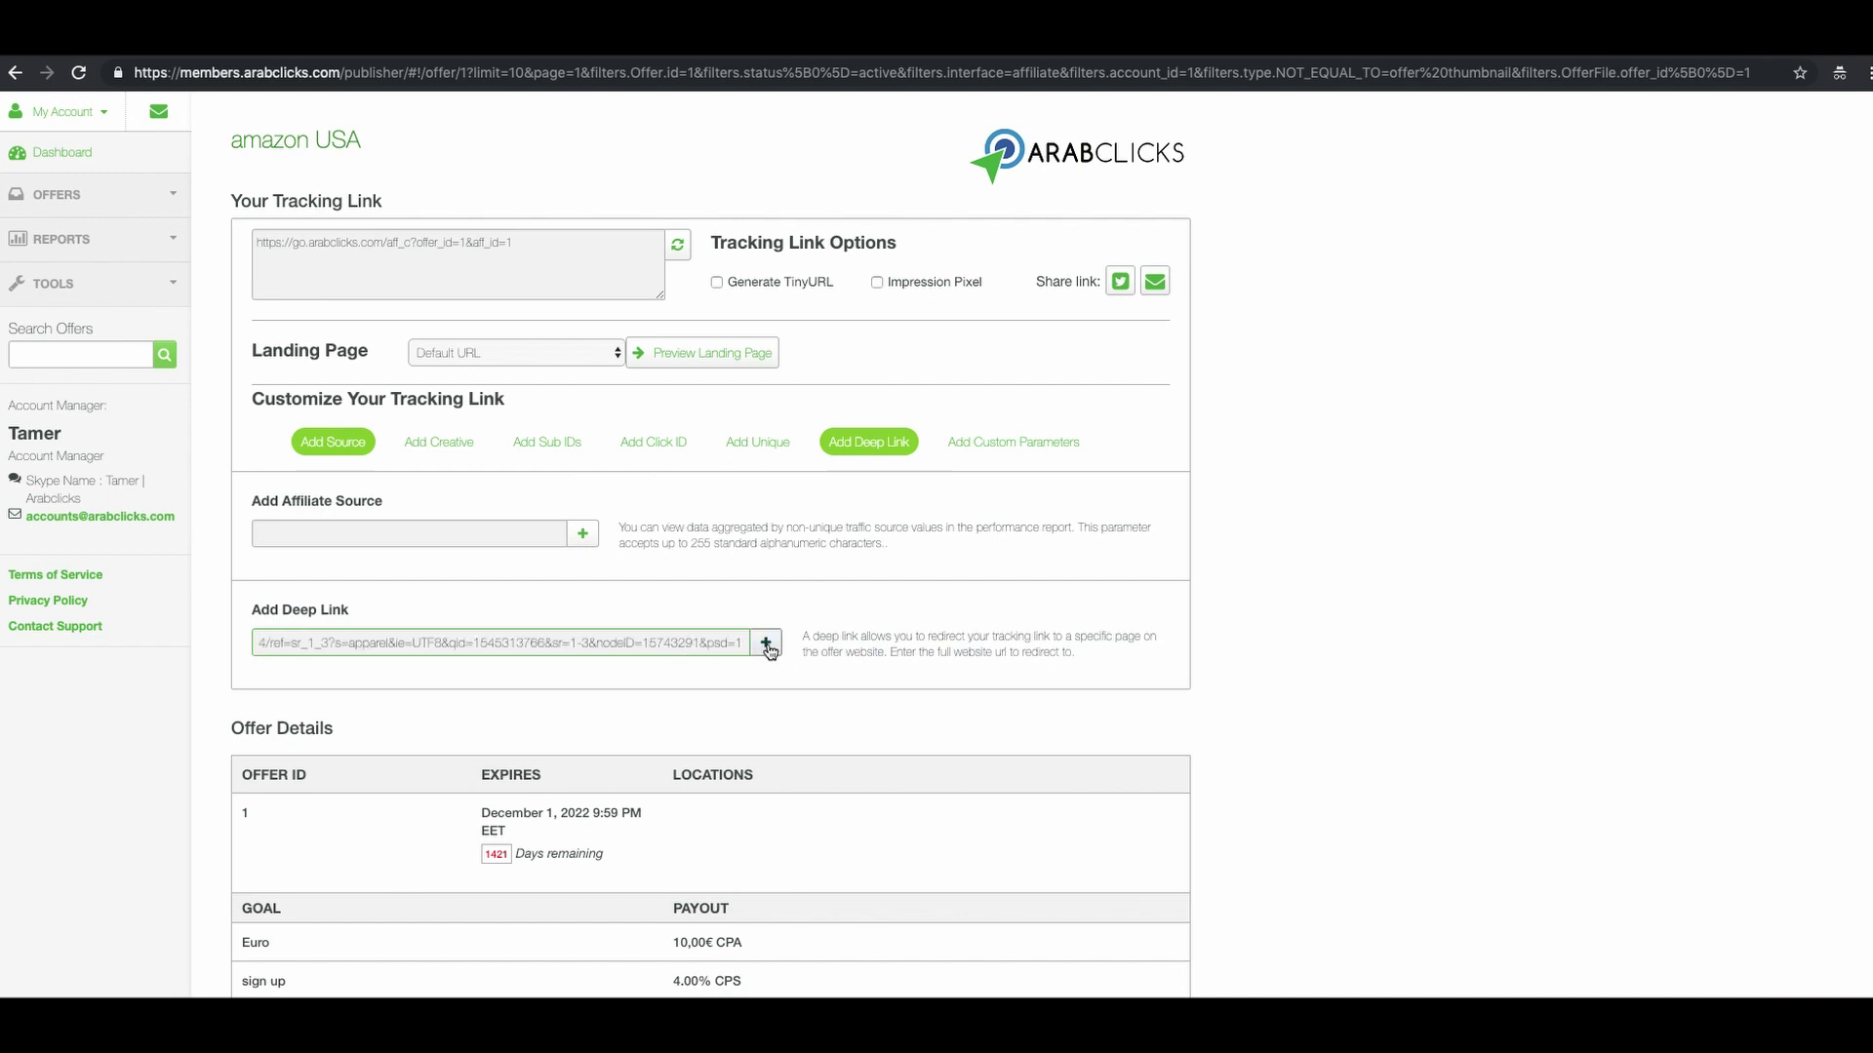
click(767, 645)
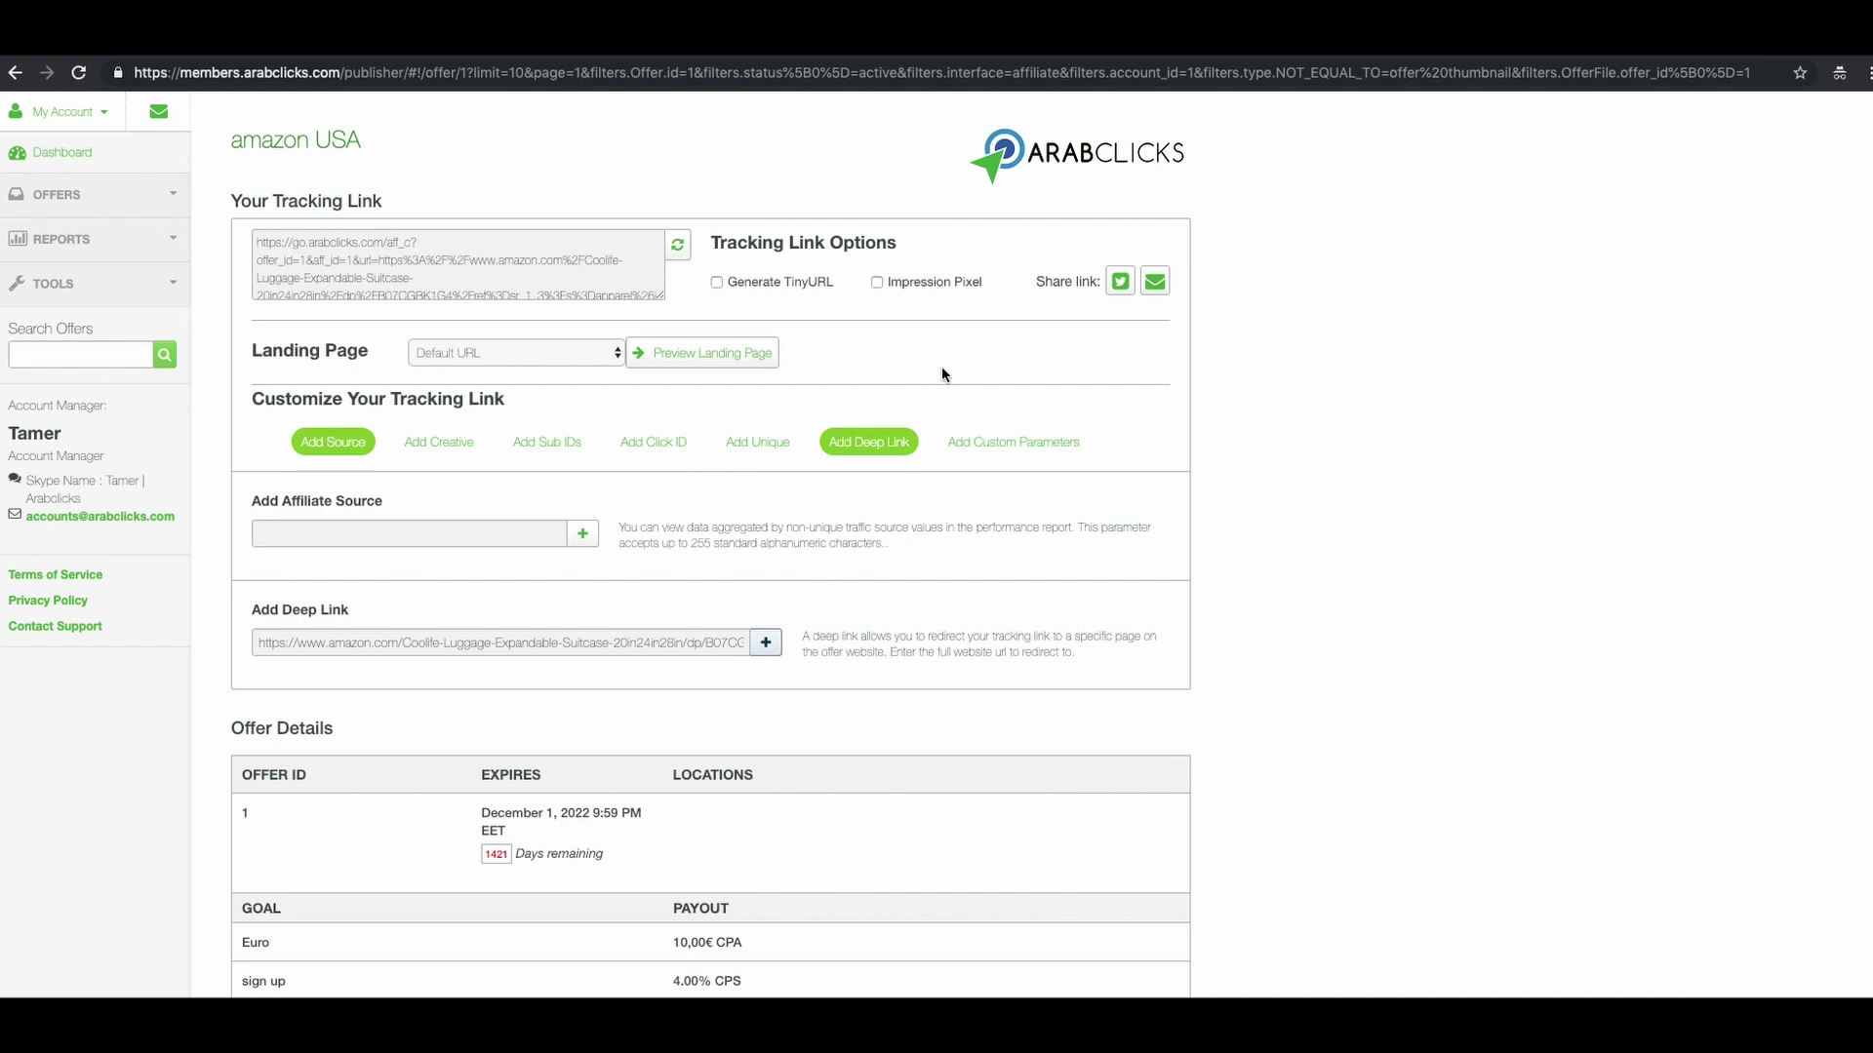
click(717, 283)
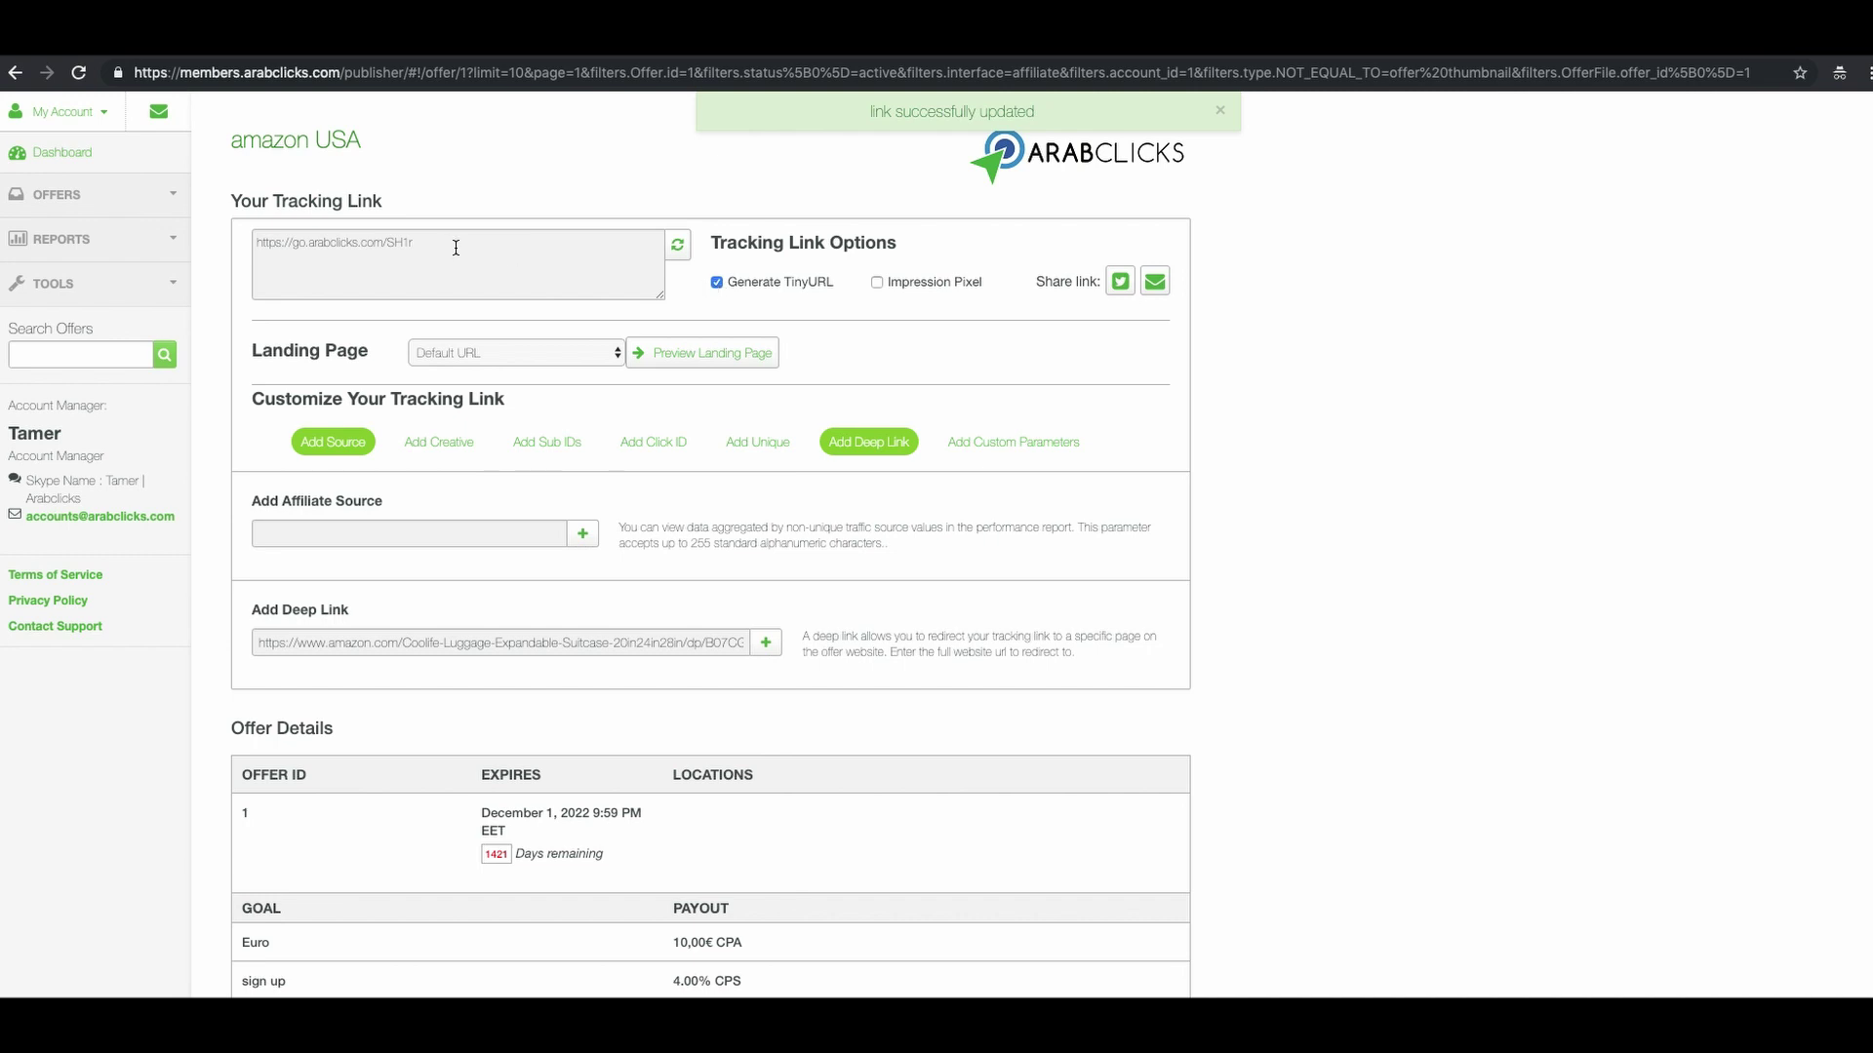
drag(455, 250, 232, 240)
key(ctrl+c)
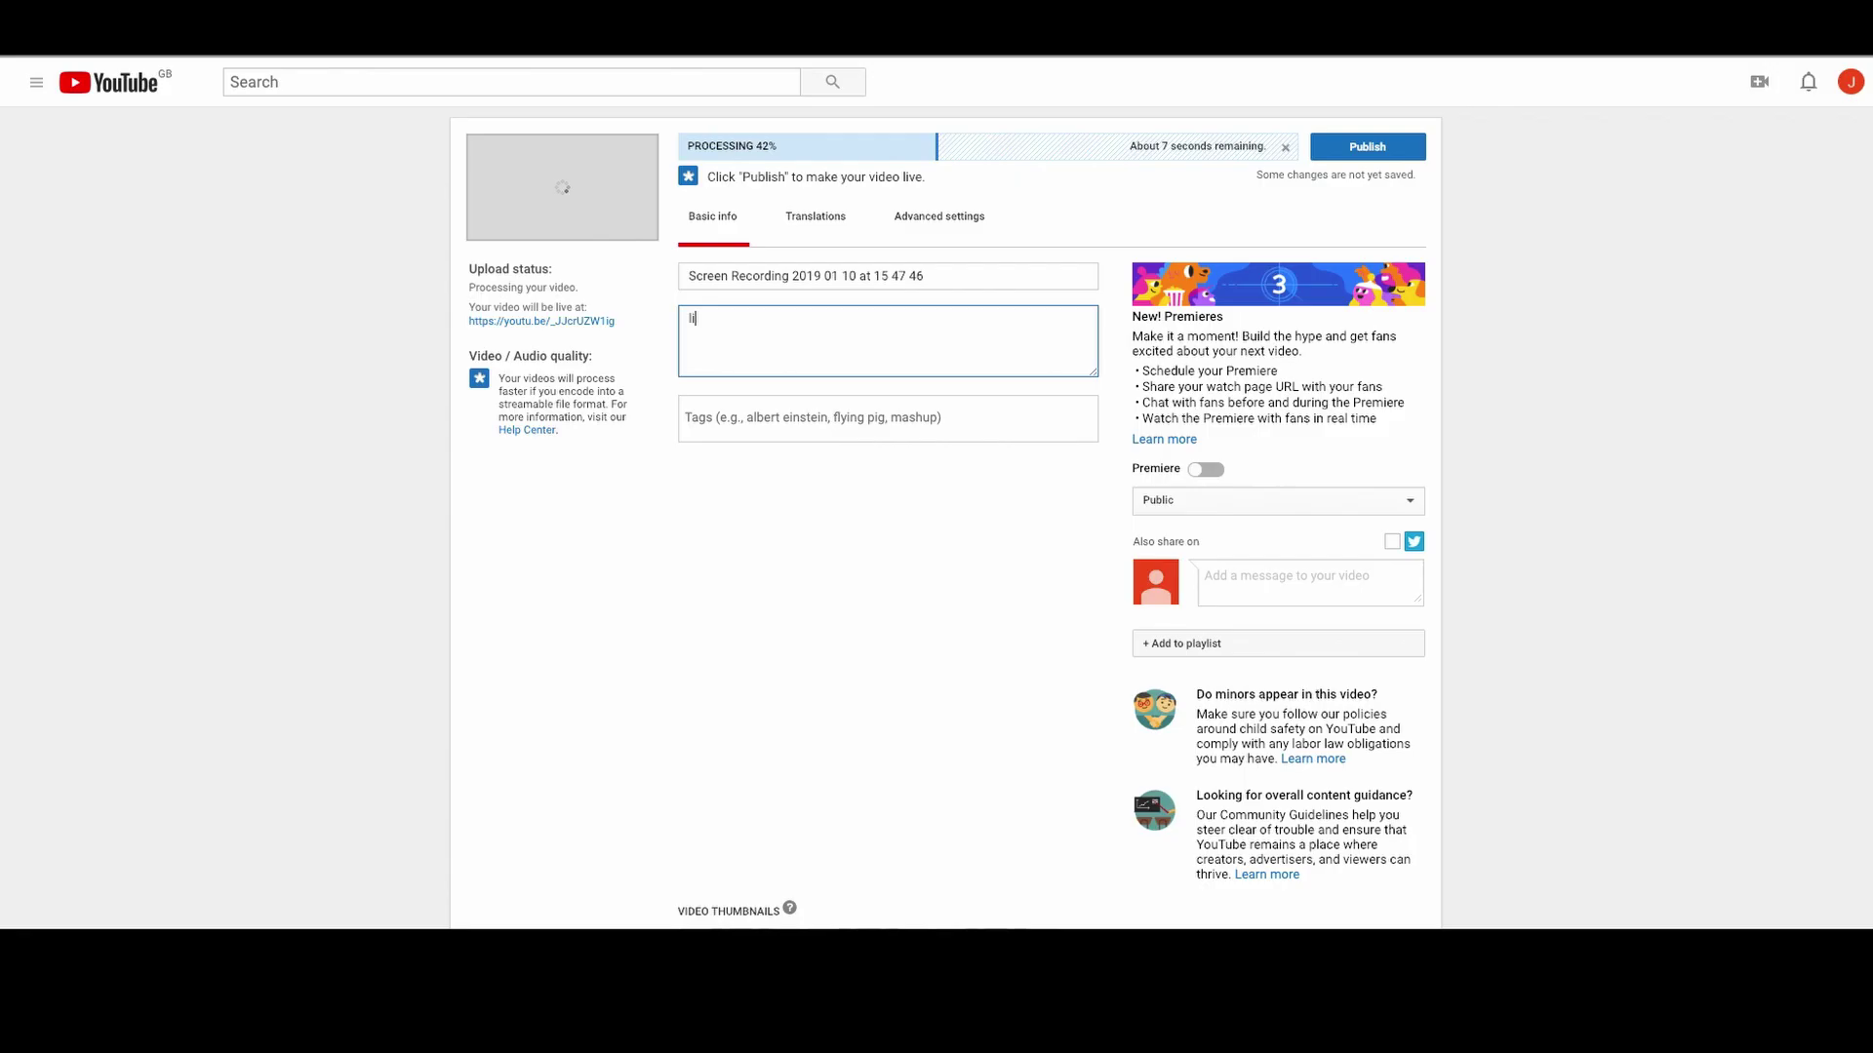
text(ink)
key(ctrl+v)
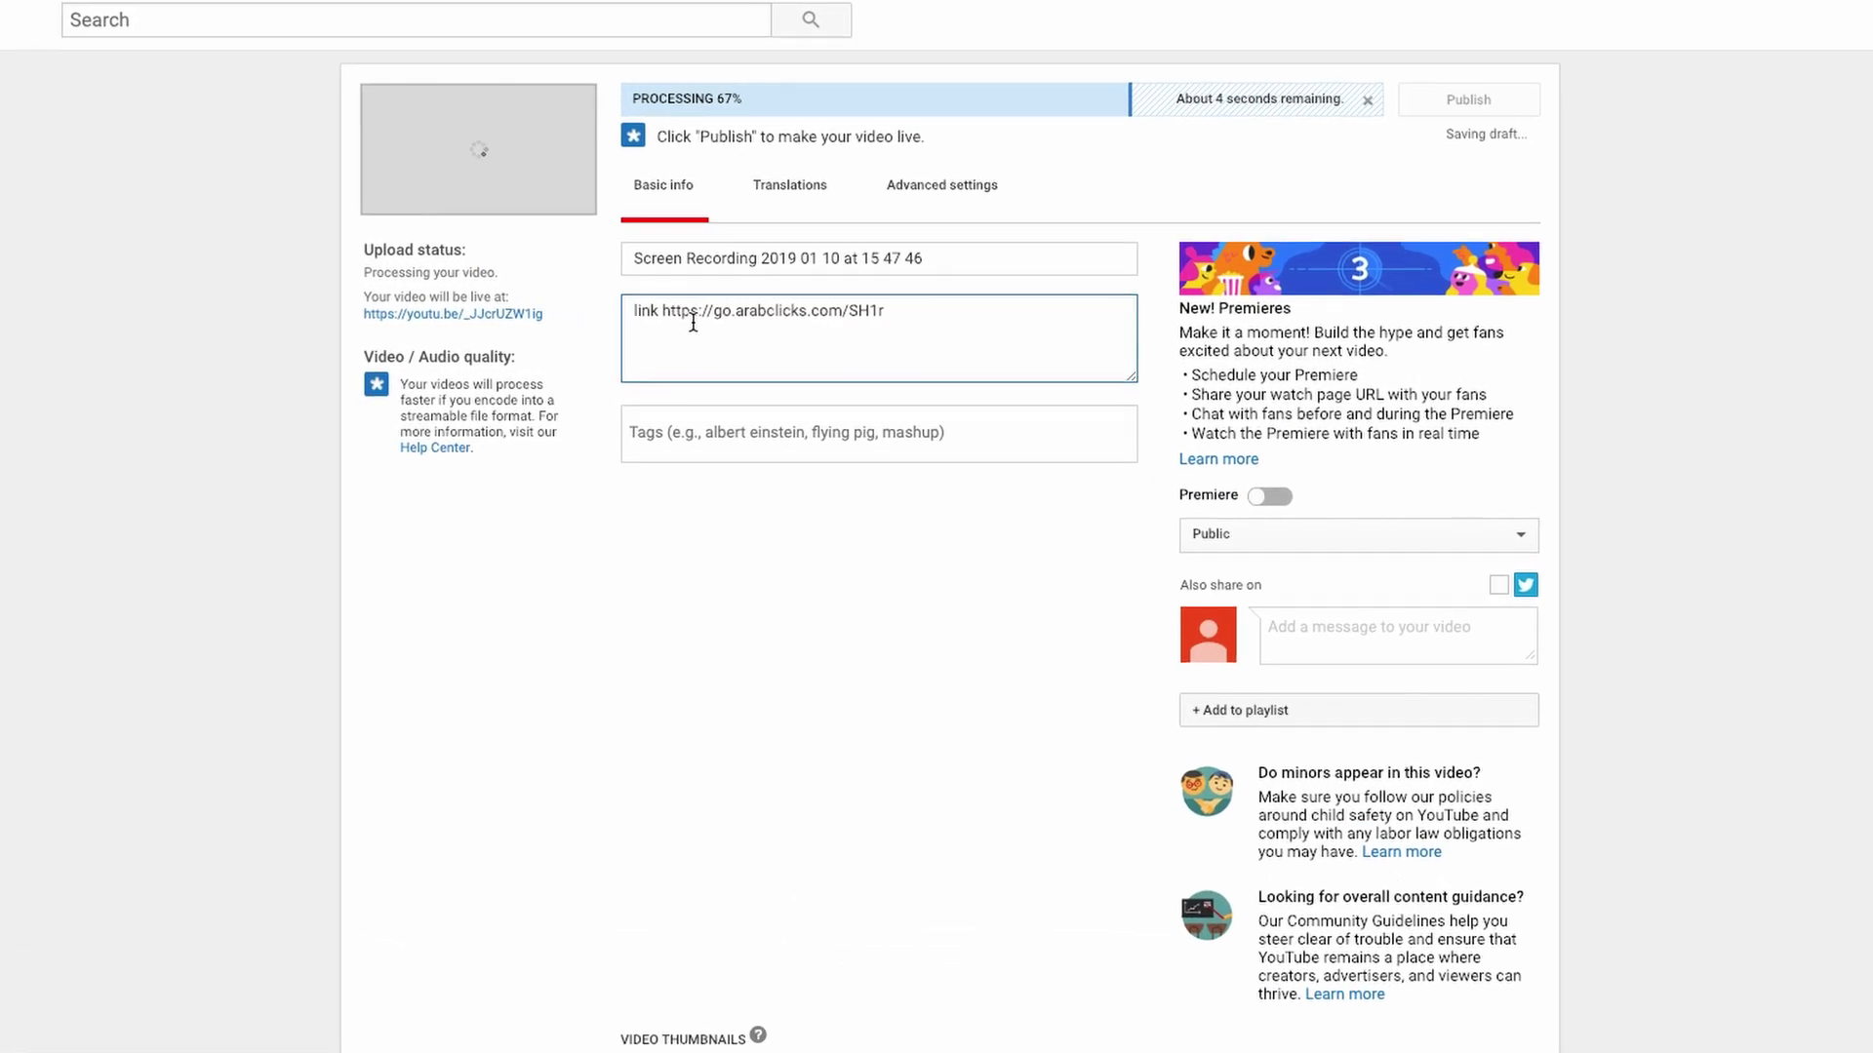
key(Return)
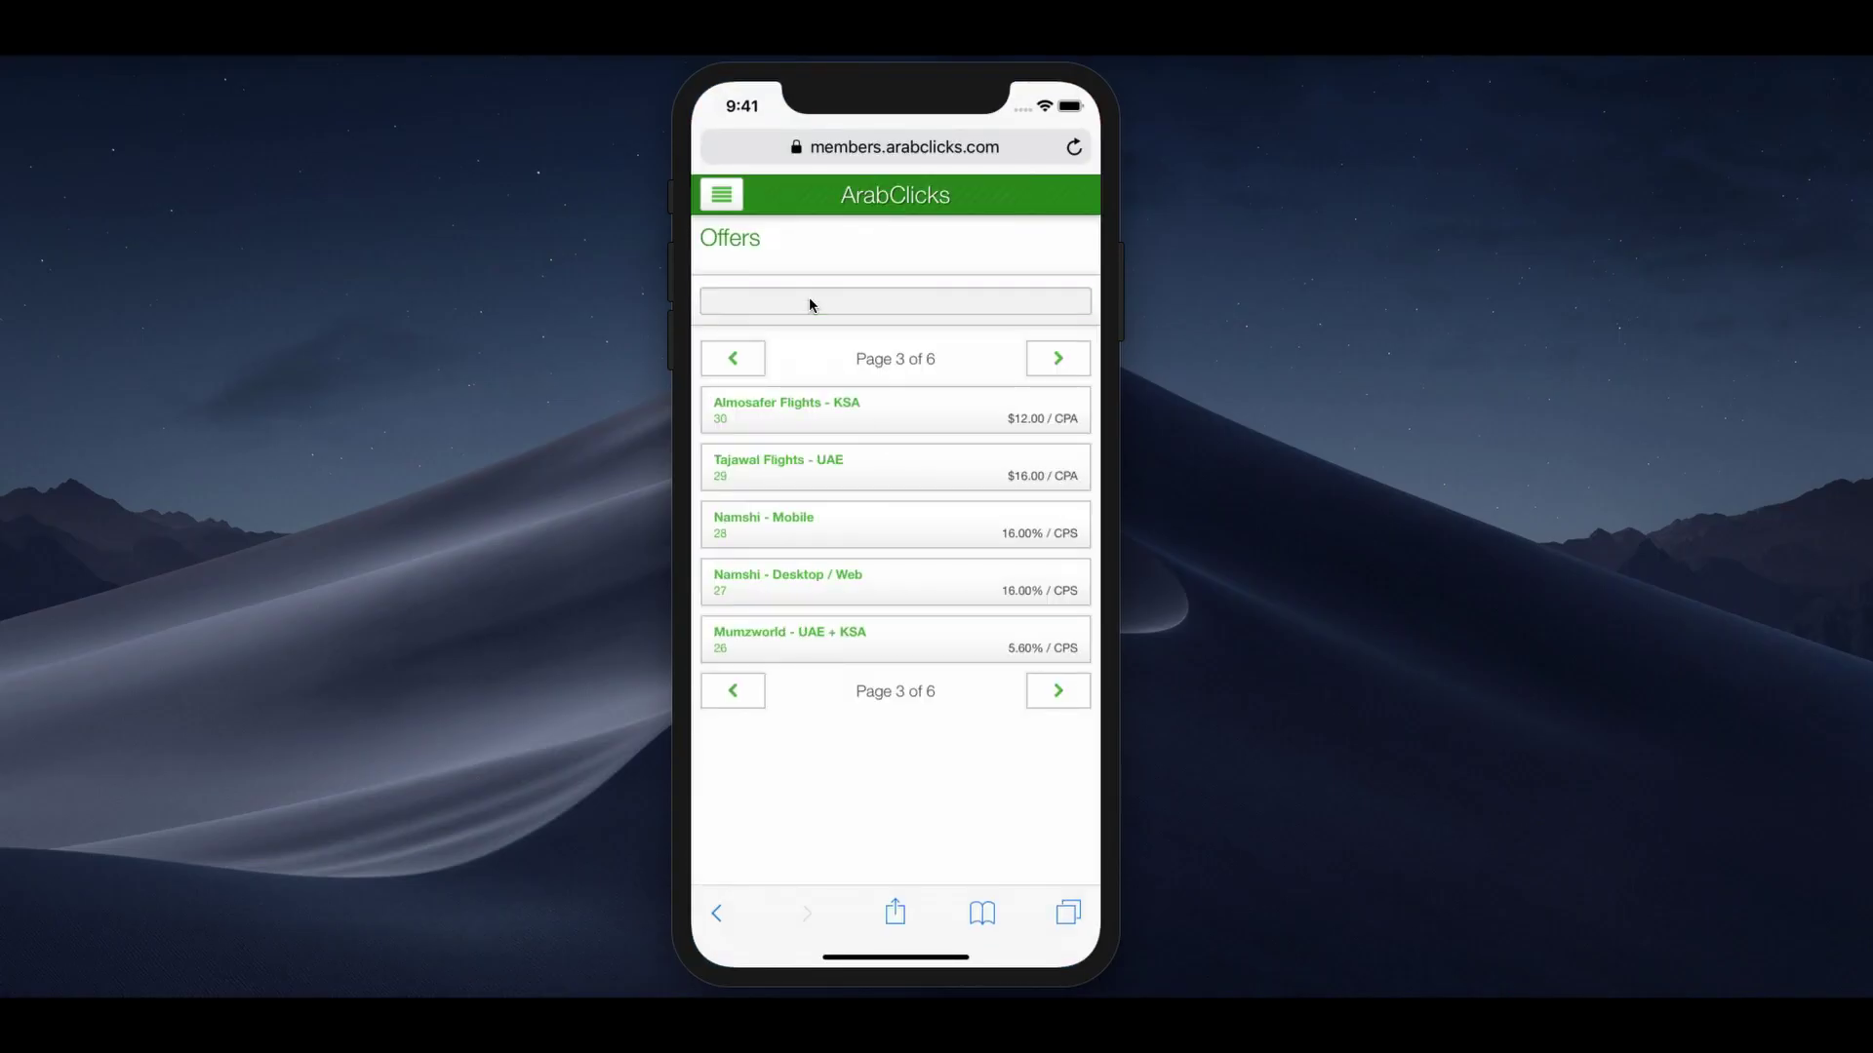
Search the mobile offers for 'Amazon' and open the amazon USA offer
click(810, 302)
text(Amazon)
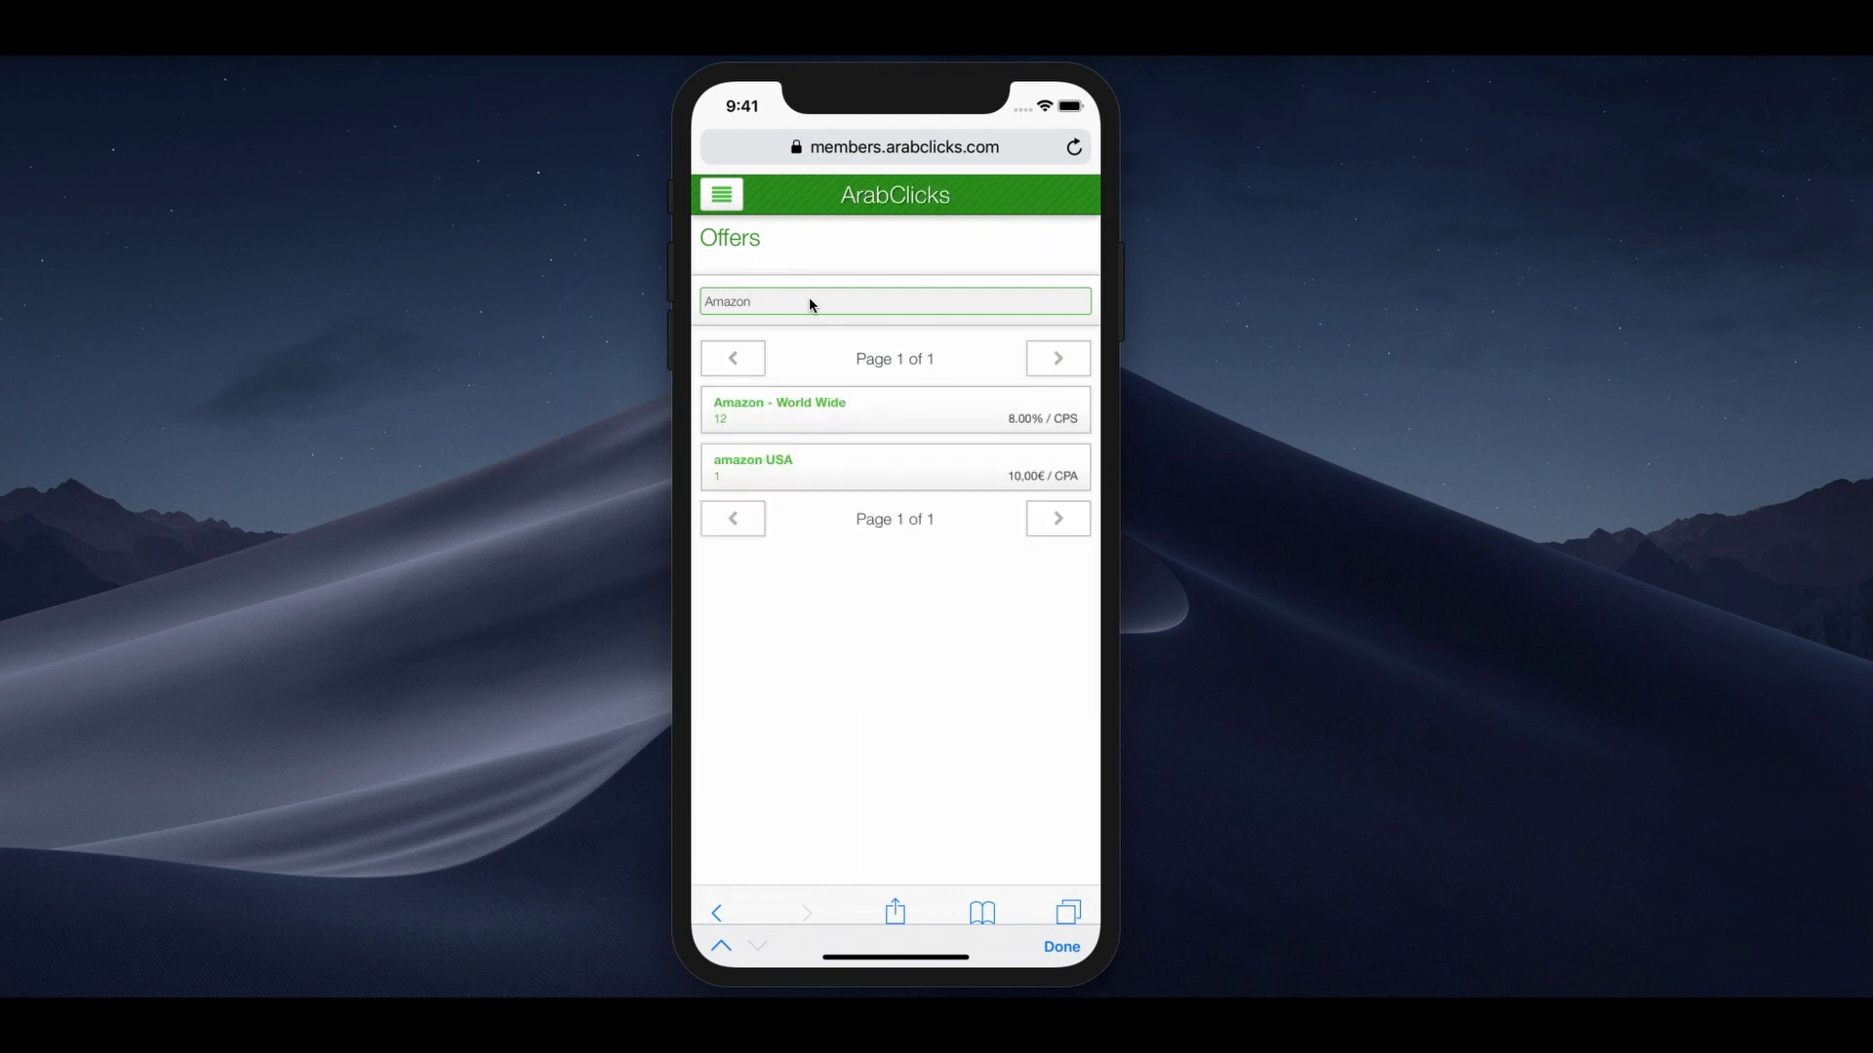
click(781, 465)
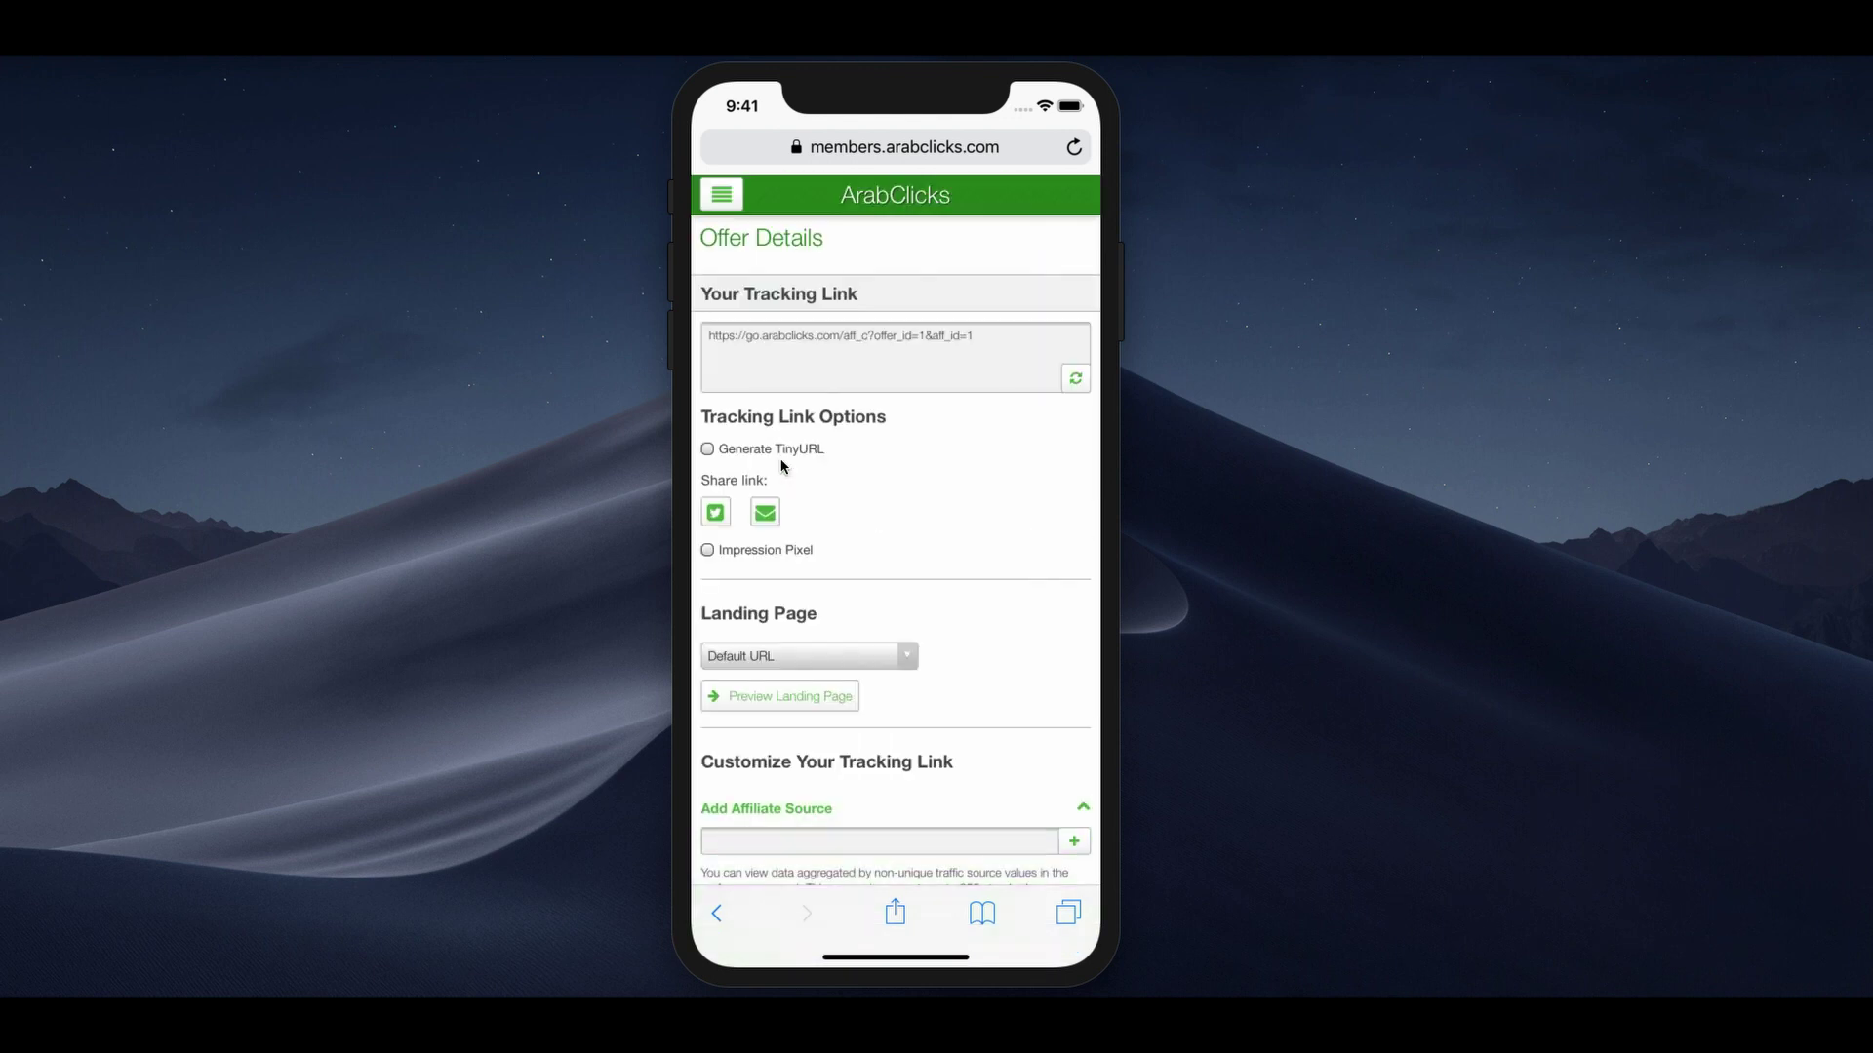
Paste the Amazon luggage page address into Add Affiliate Source and apply it to the tracking link
scroll(966, 472, down, 5)
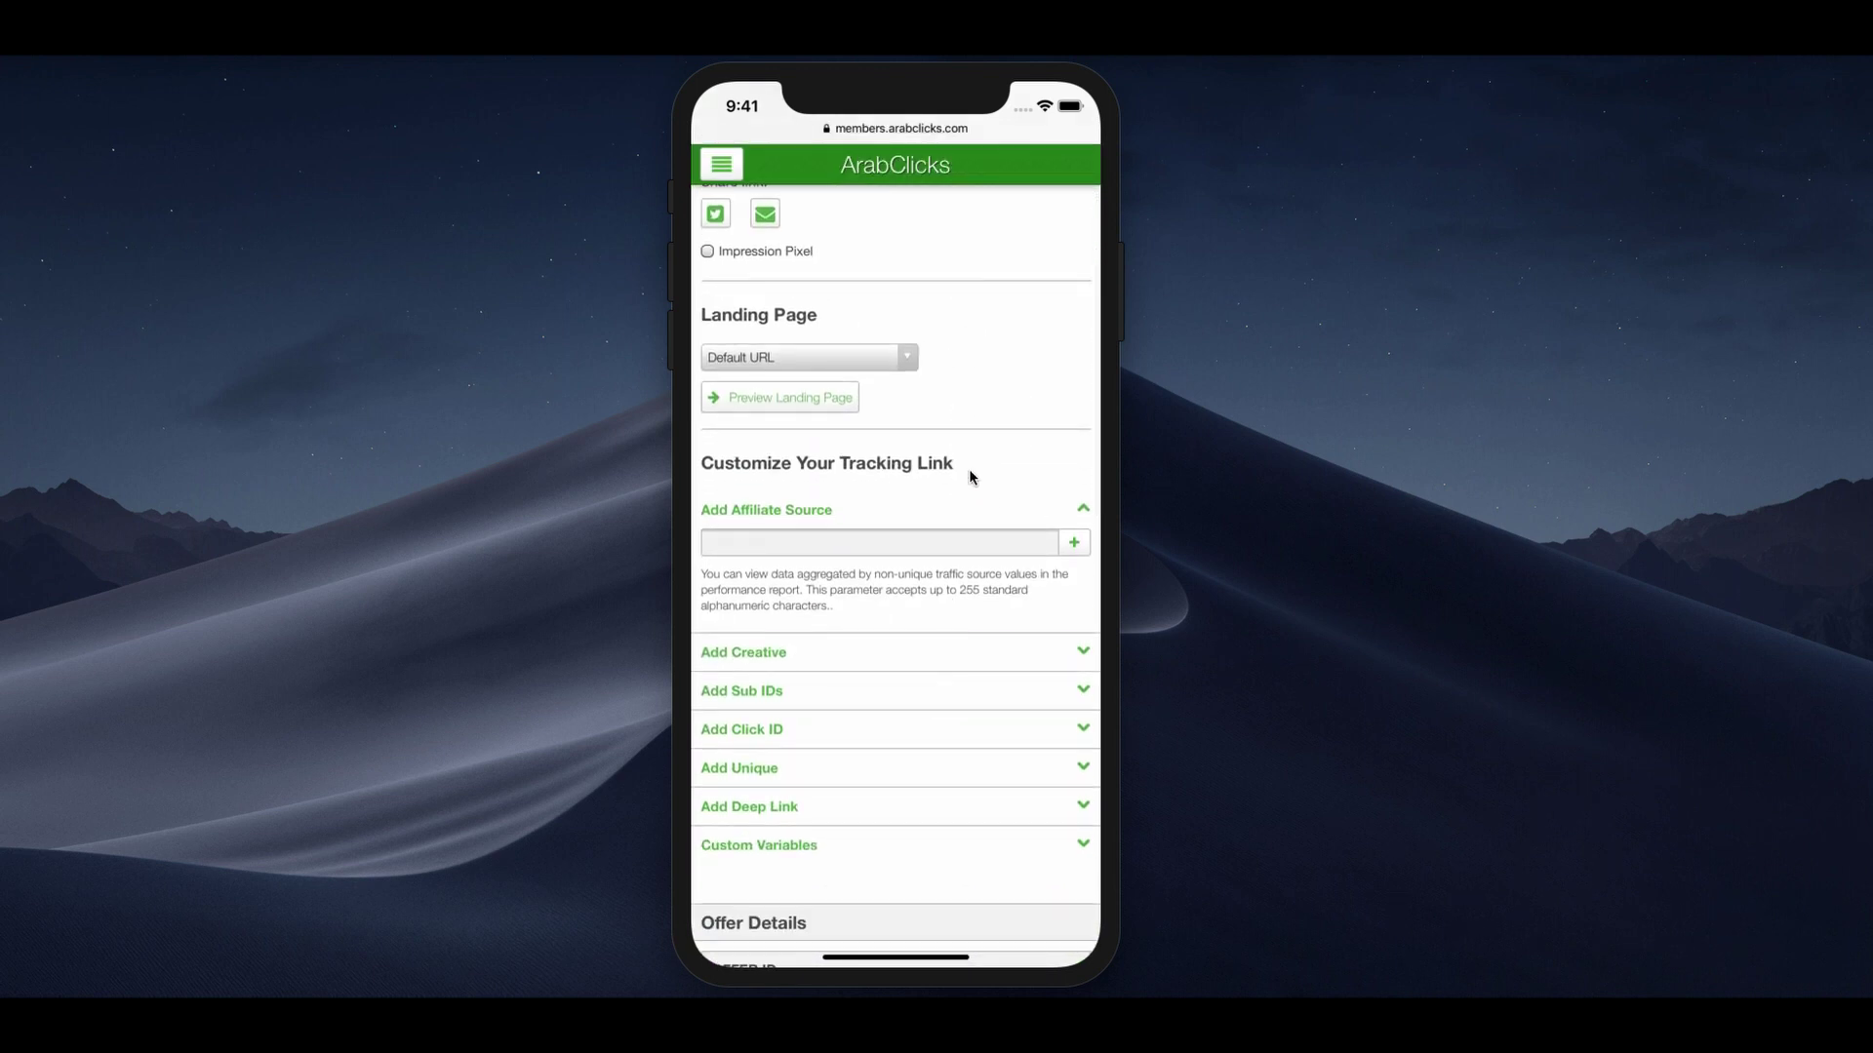
click(926, 549)
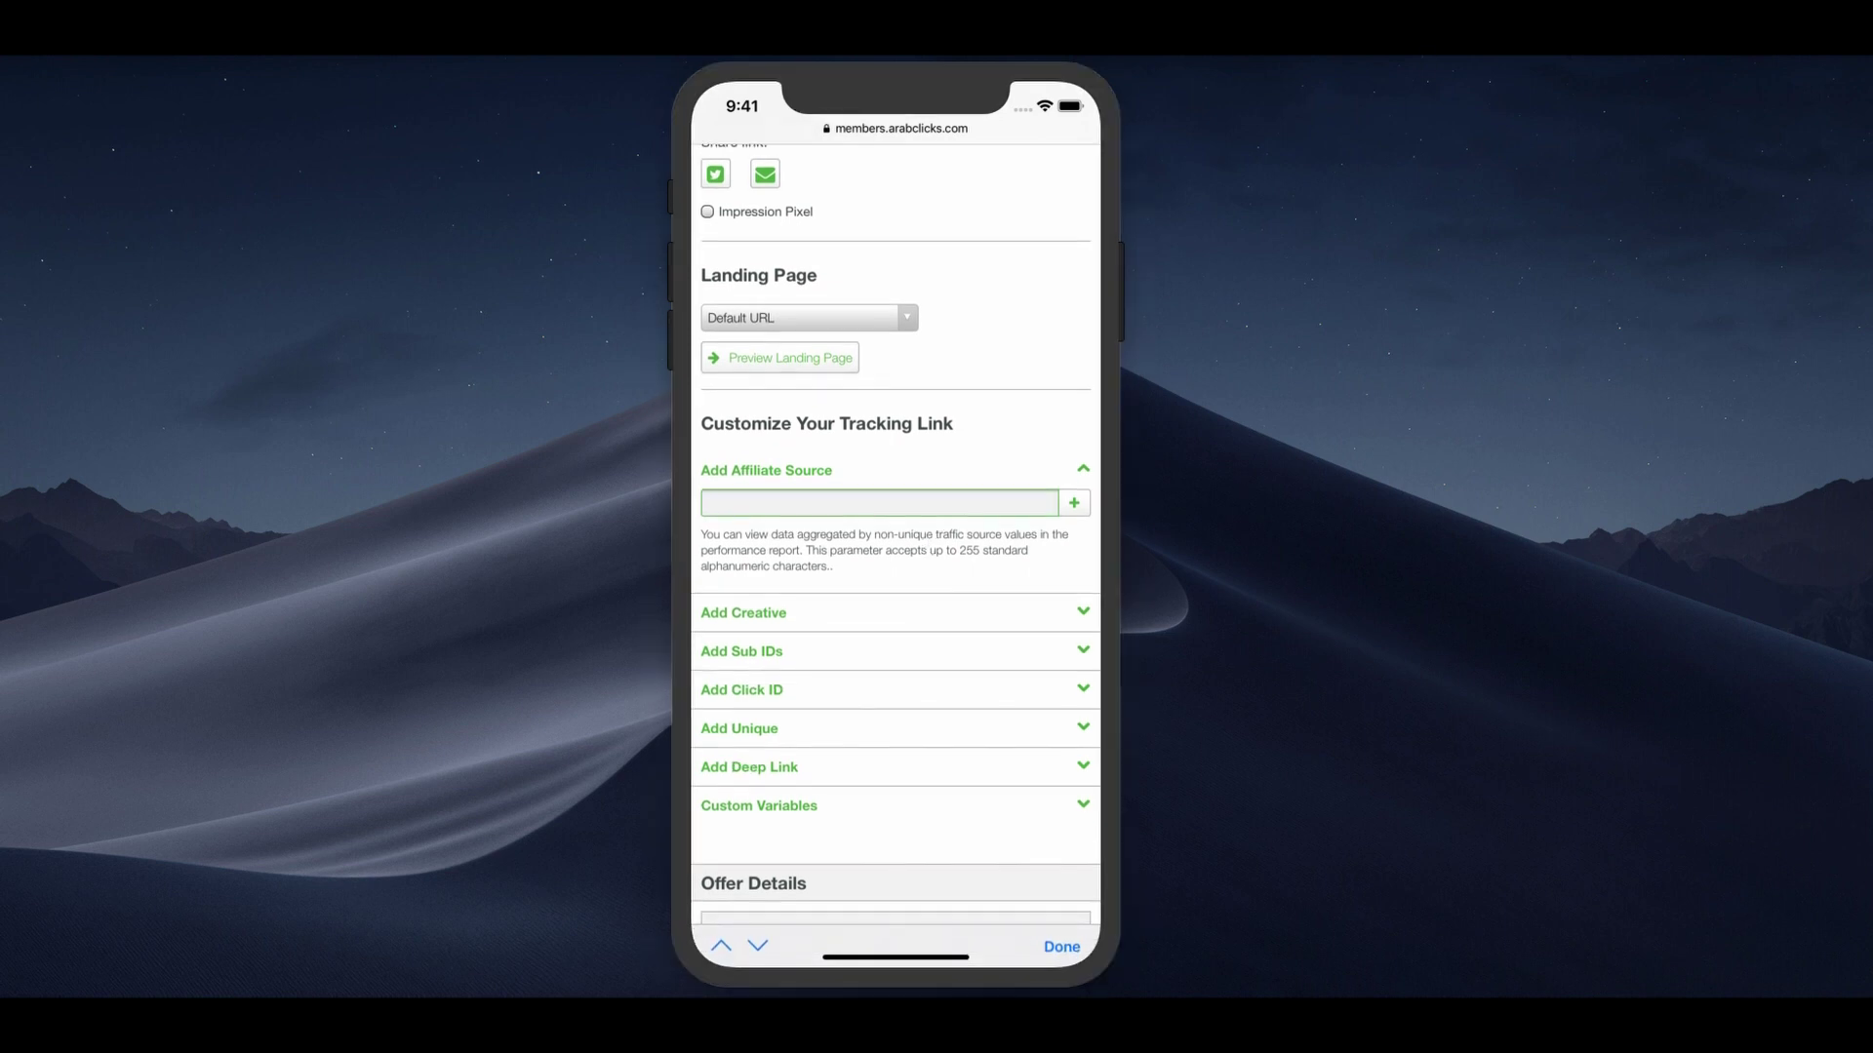
click(787, 505)
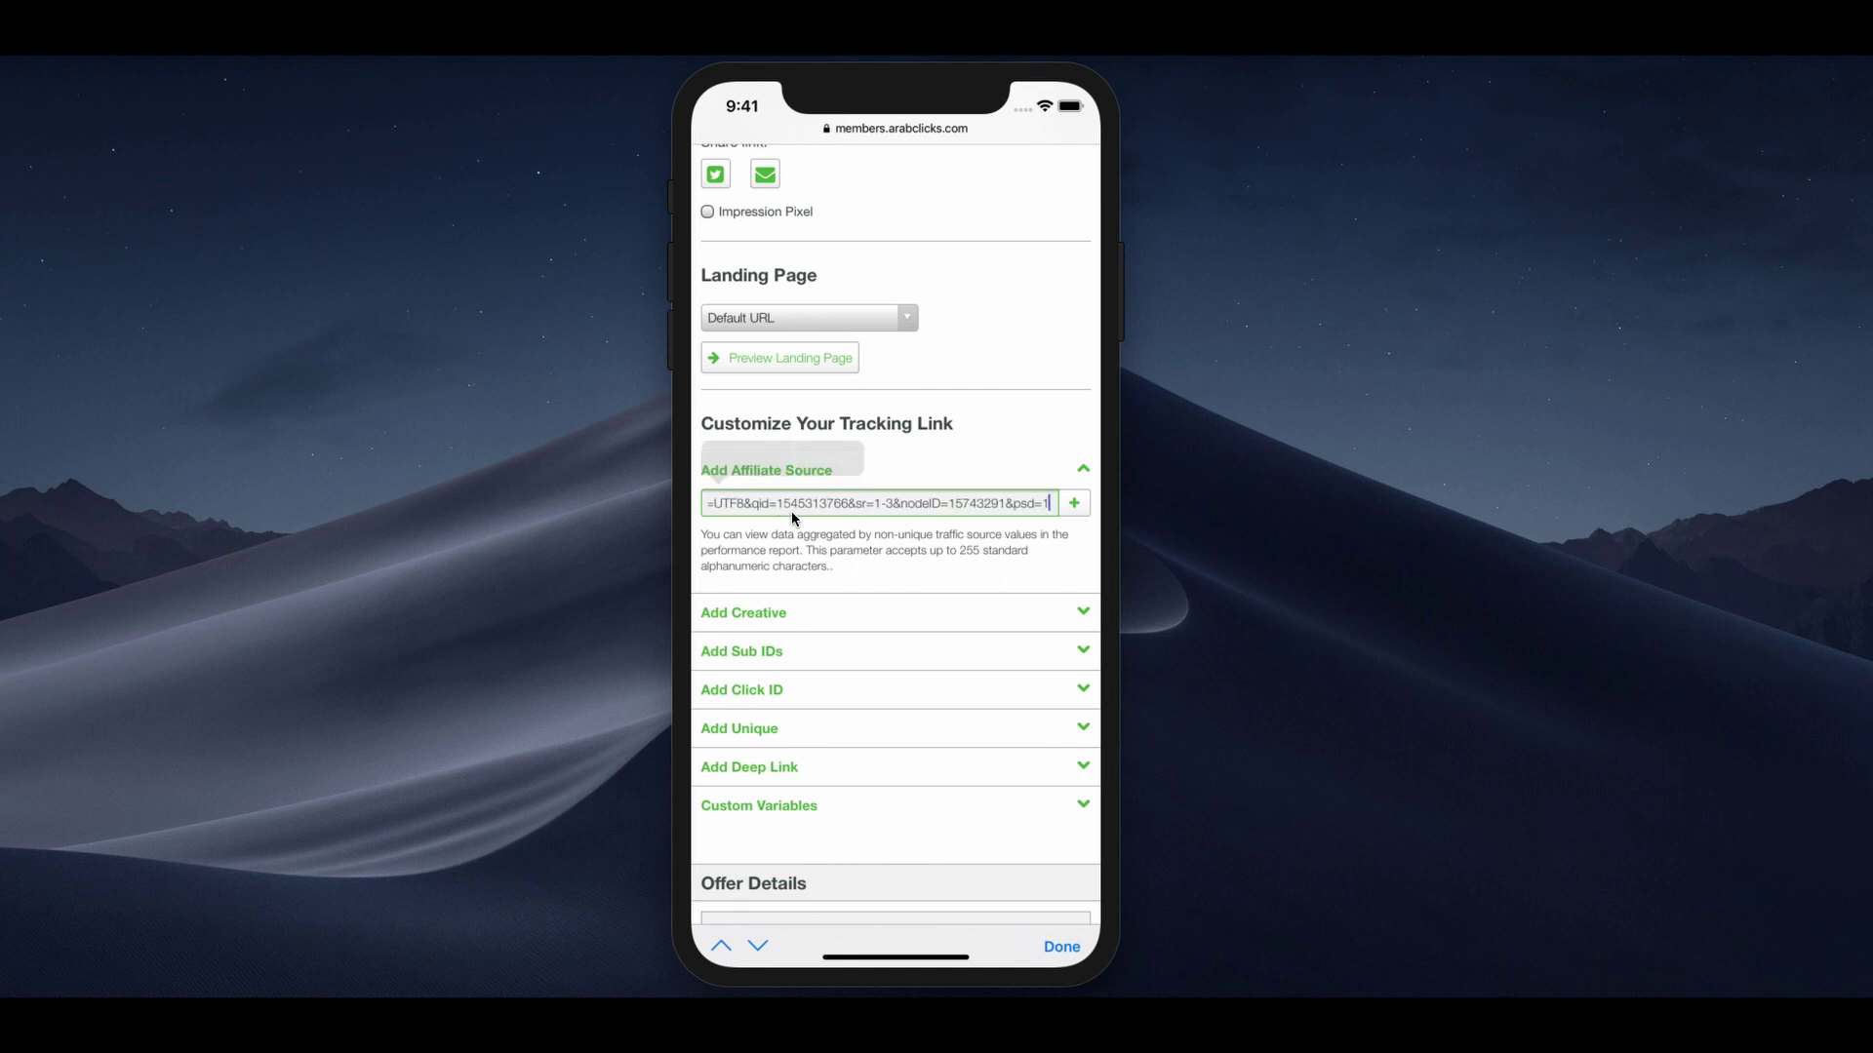
click(780, 462)
click(1074, 504)
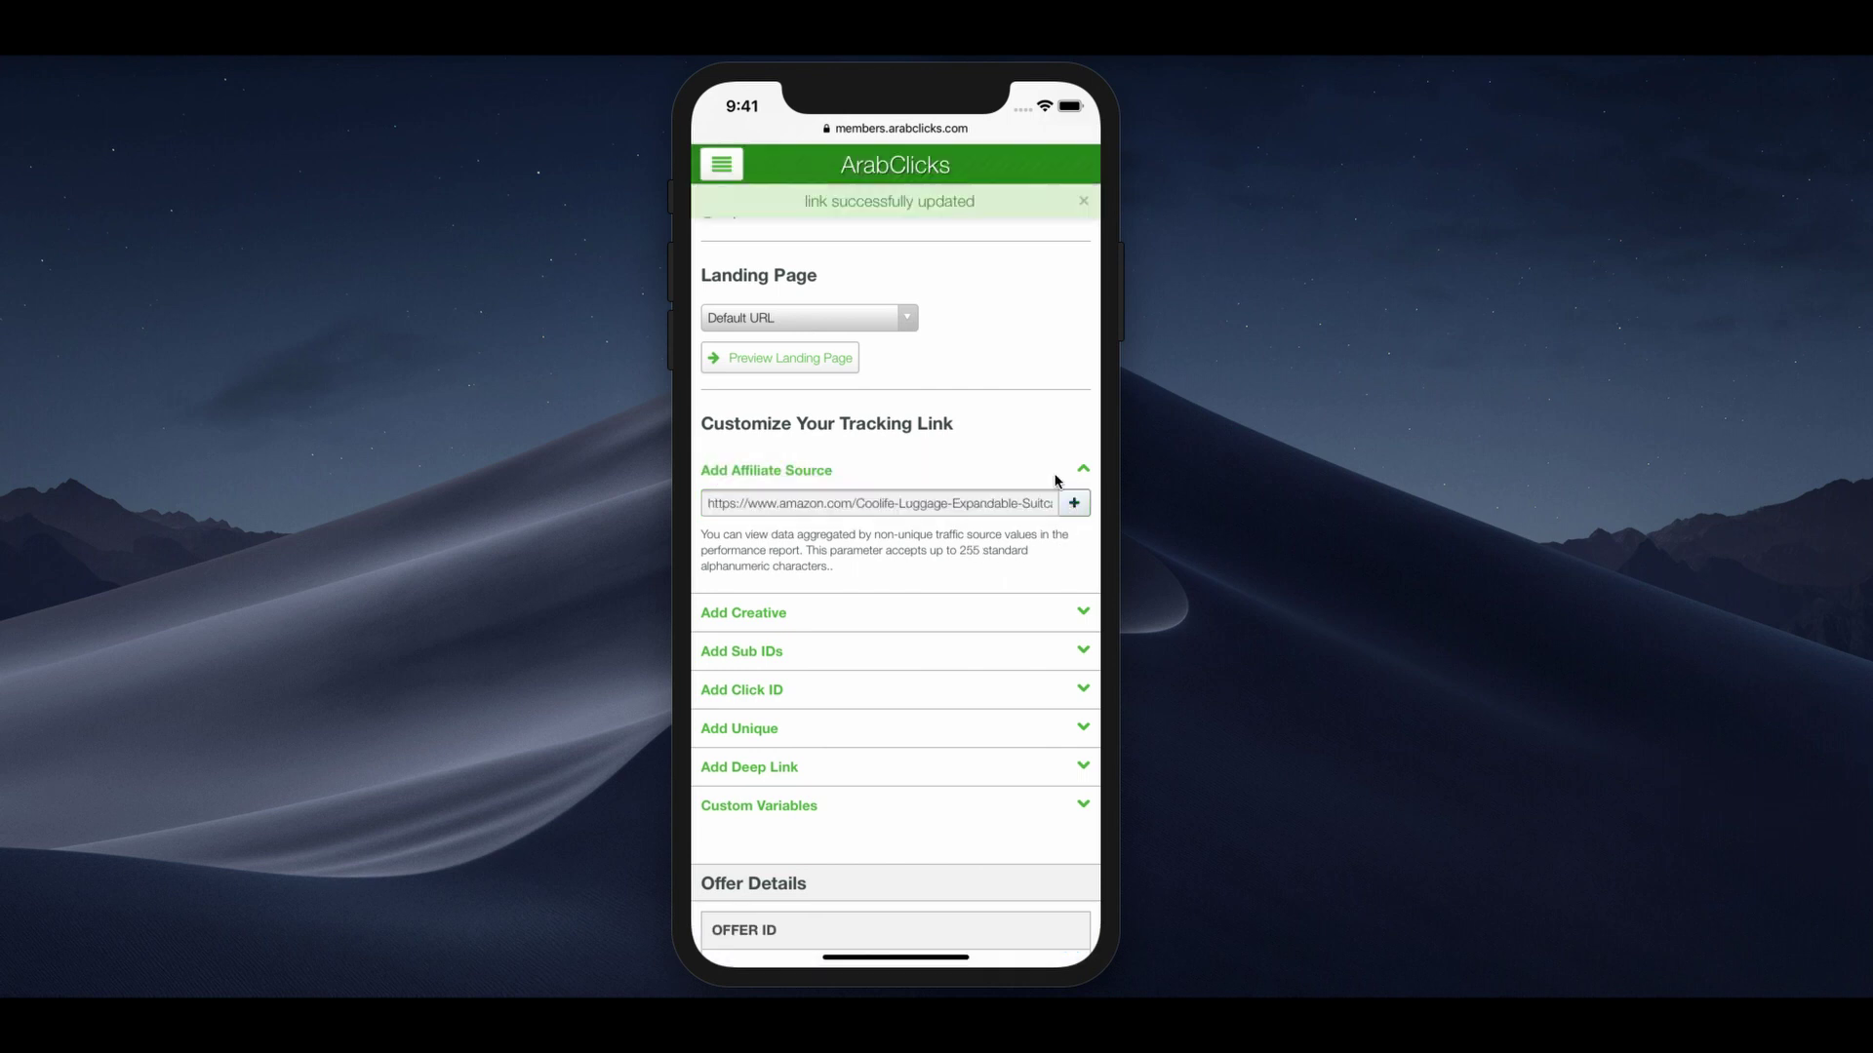
drag(1018, 382, 1009, 527)
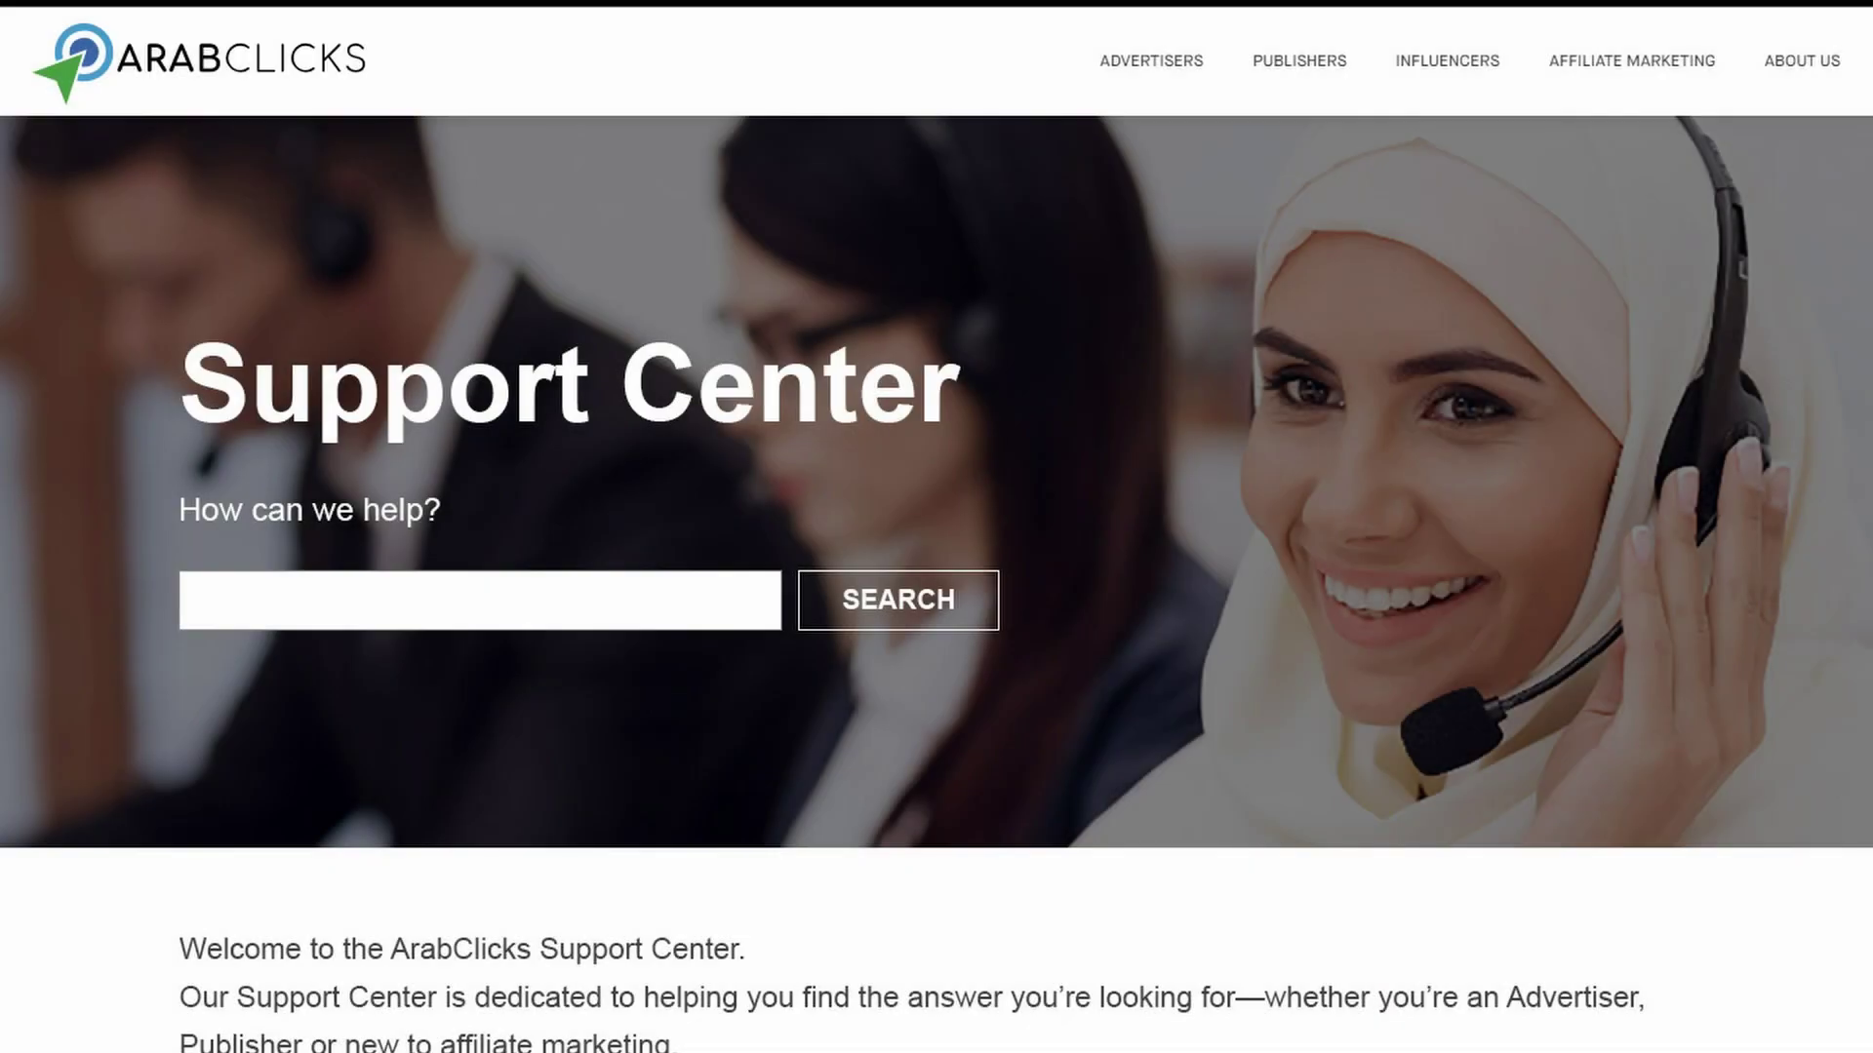